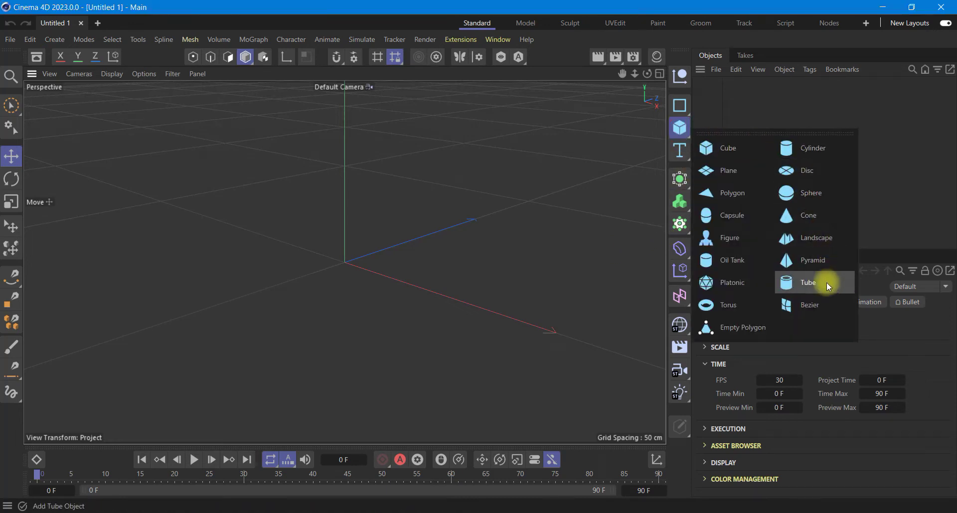
Step: Add a Tube oriented along +Z with 179 cm outer radius and about 91 rotation segments
drag(680, 132, 826, 283)
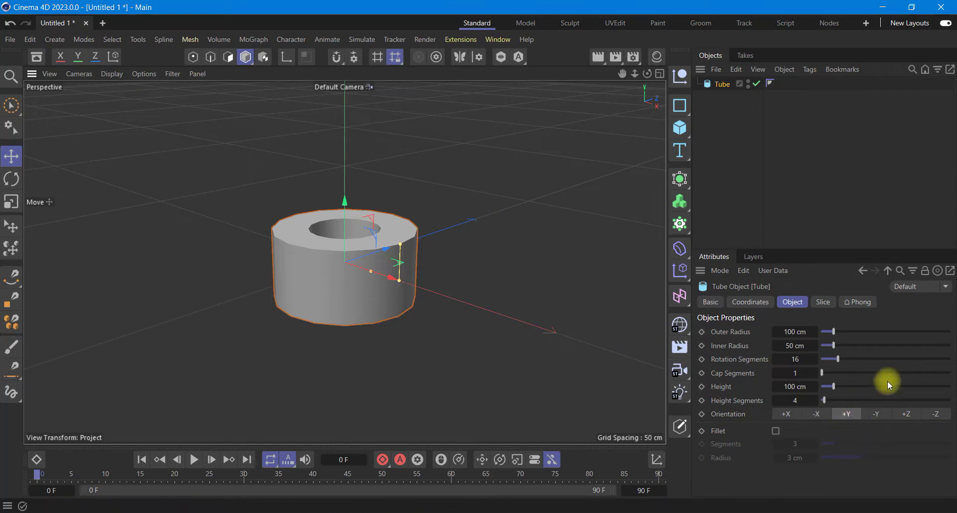
click(908, 413)
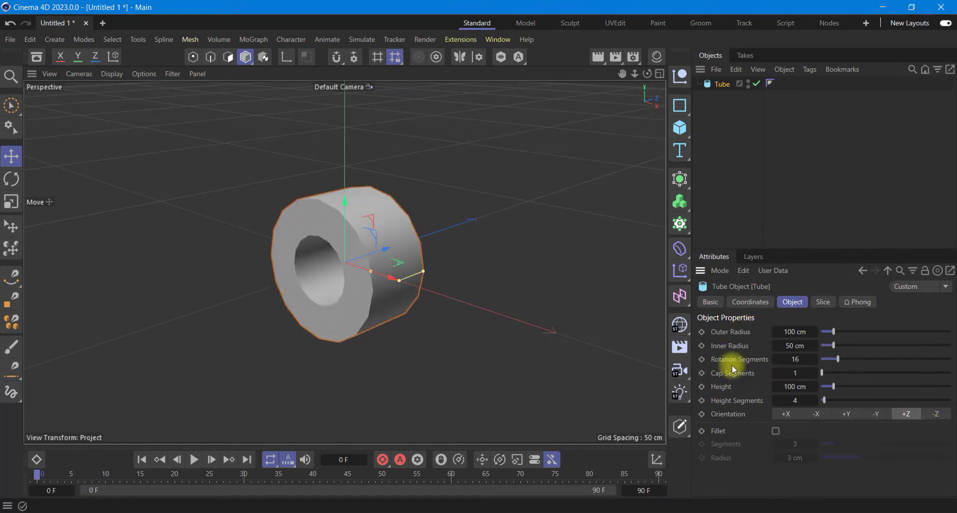
drag(833, 332, 847, 345)
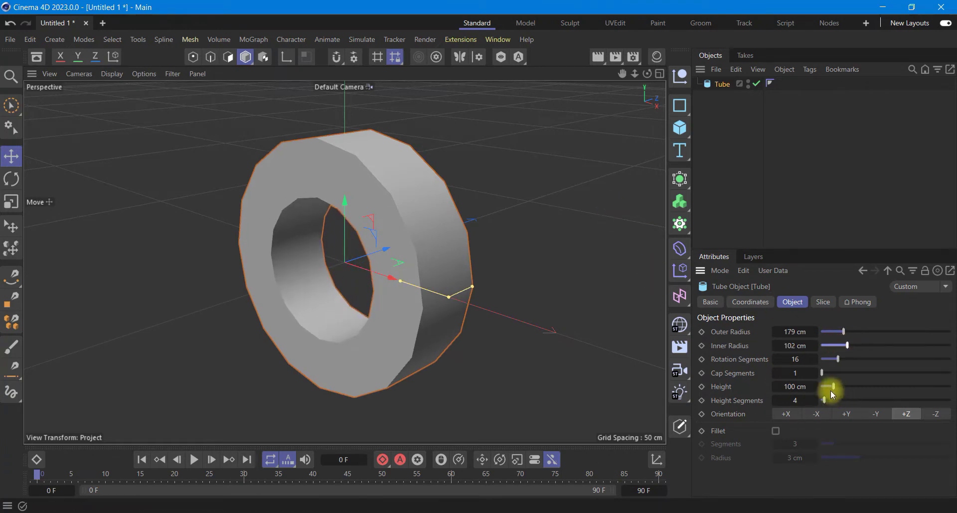
drag(837, 358, 945, 374)
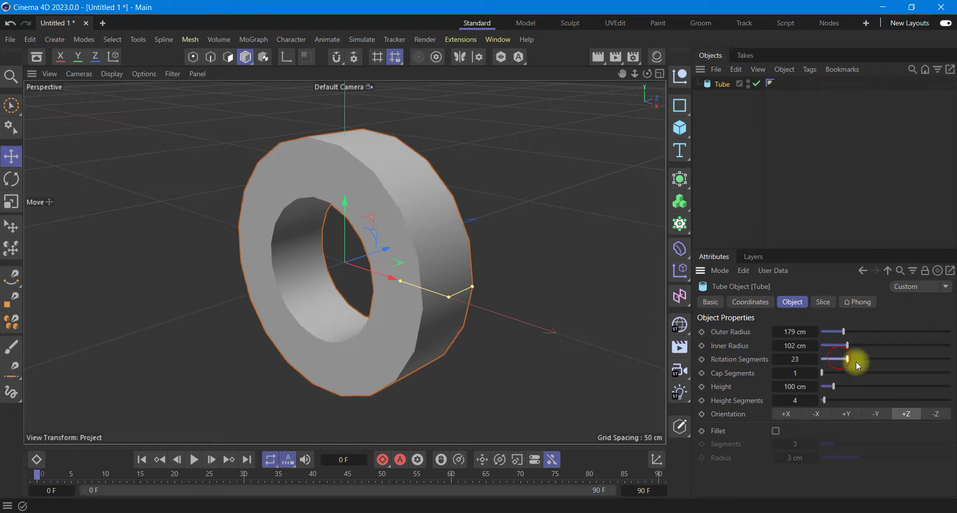
mouse_move(647, 74)
mouse_down()
mouse_move(526, 251)
mouse_move(523, 240)
mouse_up()
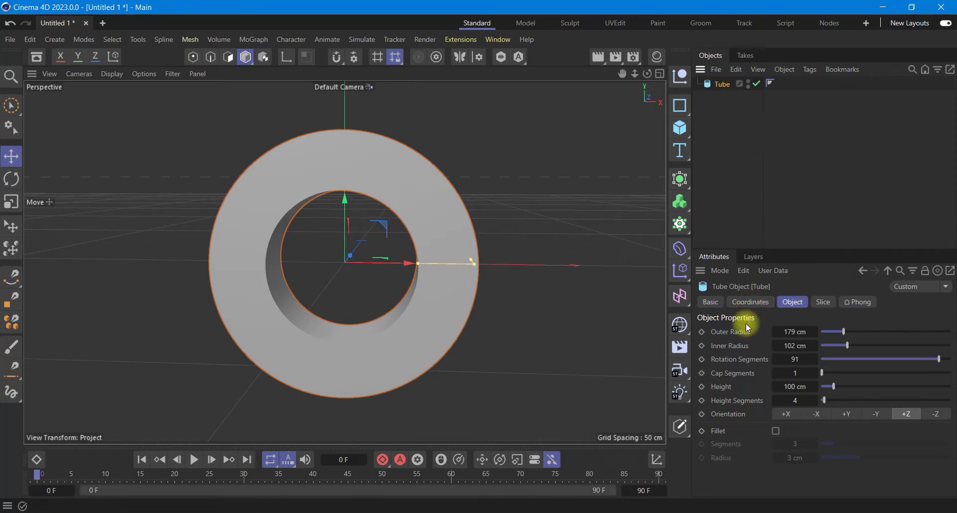
Step: Round the tube's edges with a fillet and enable X-Ray display
click(775, 431)
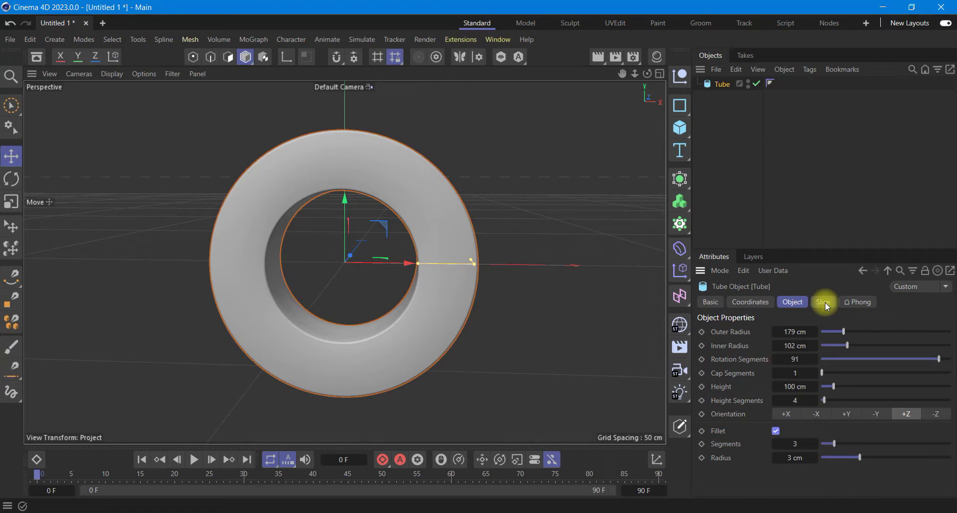
click(710, 302)
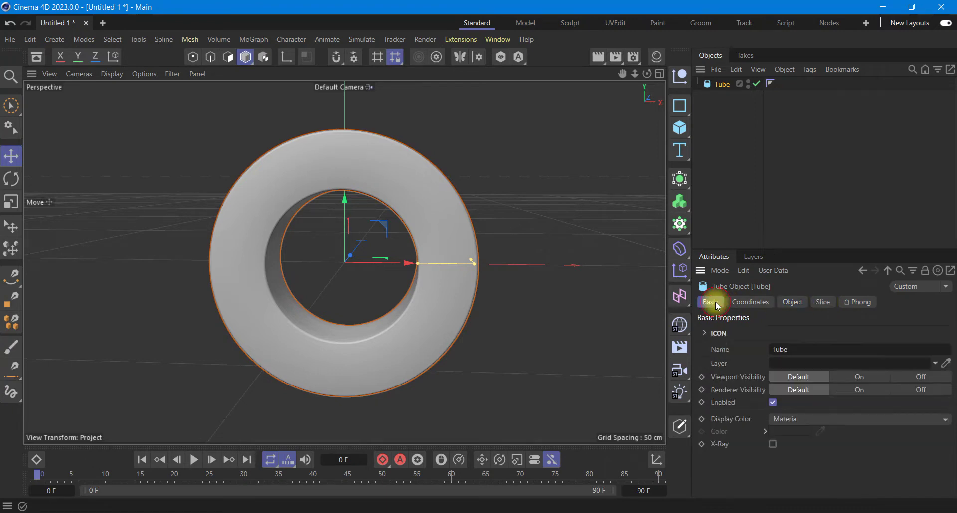
click(772, 444)
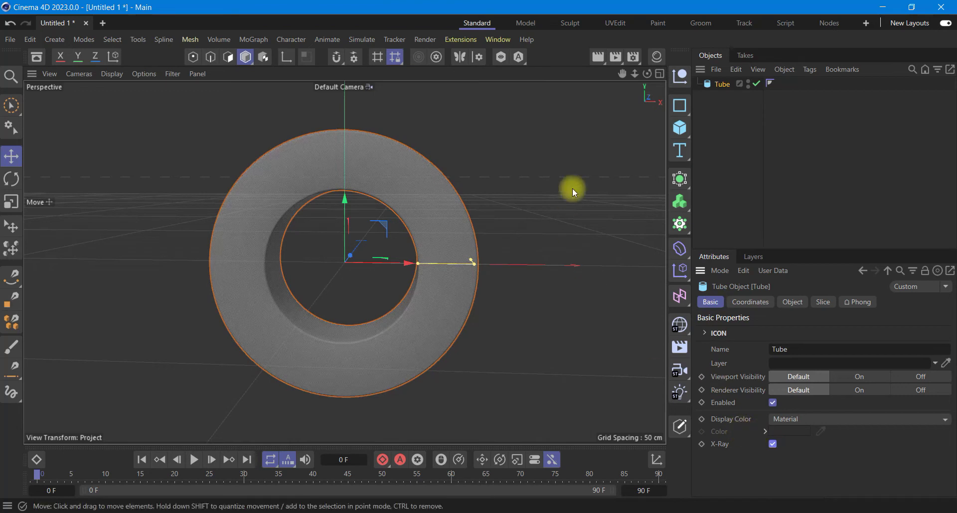
drag(647, 73, 494, 244)
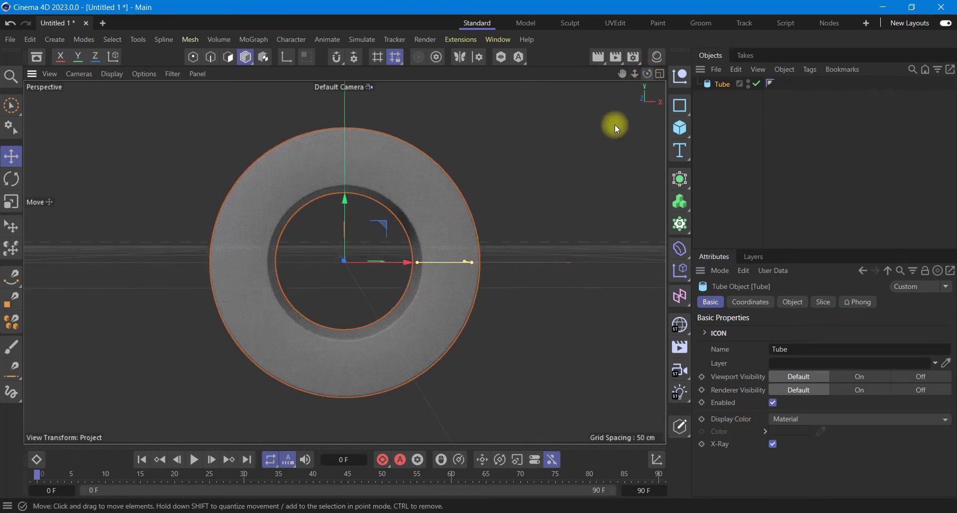
Step: Add a Circle spline and raise its radius from 100 to 143 cm, centred in the tube wall
click(679, 105)
click(806, 124)
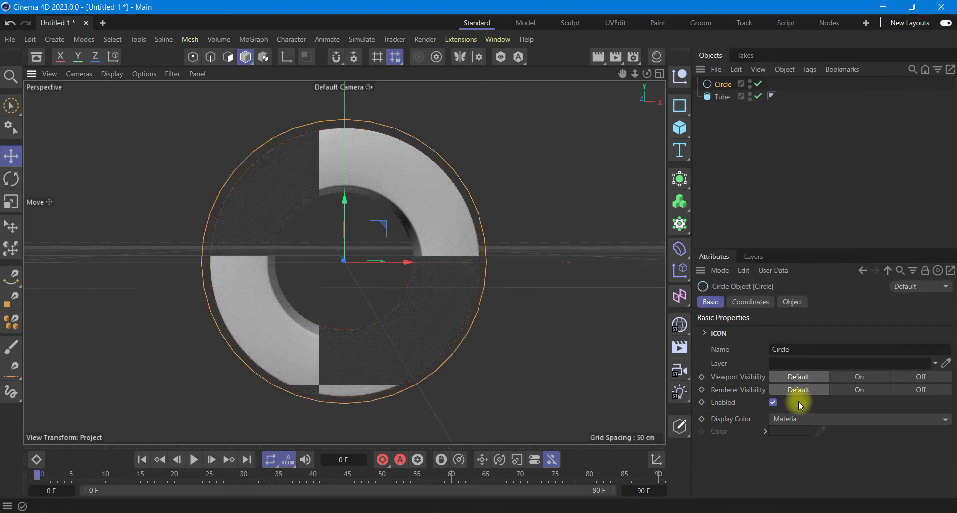
click(752, 303)
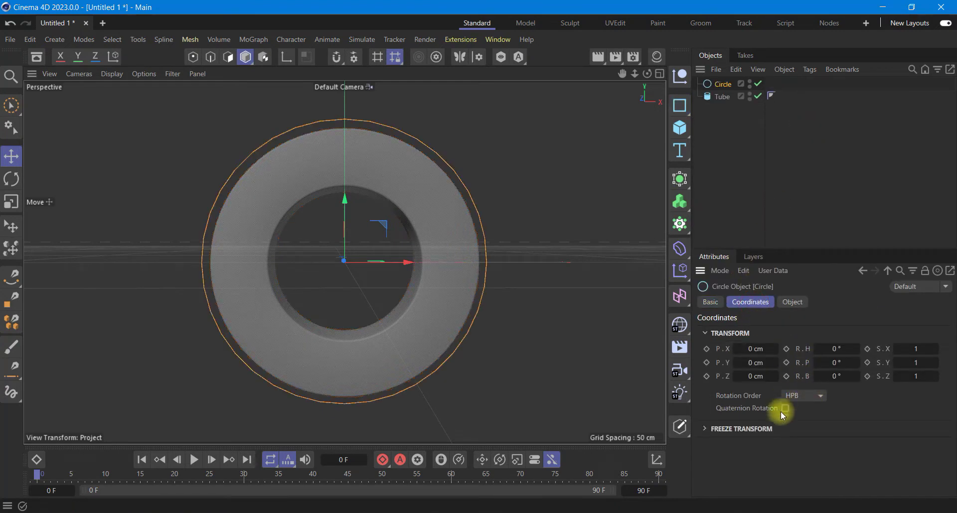
click(792, 302)
click(791, 356)
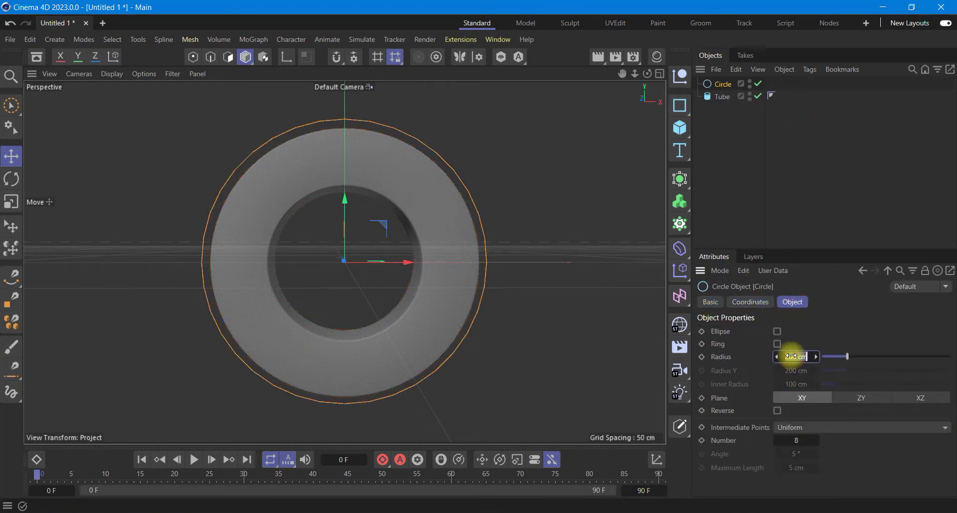
key(Return)
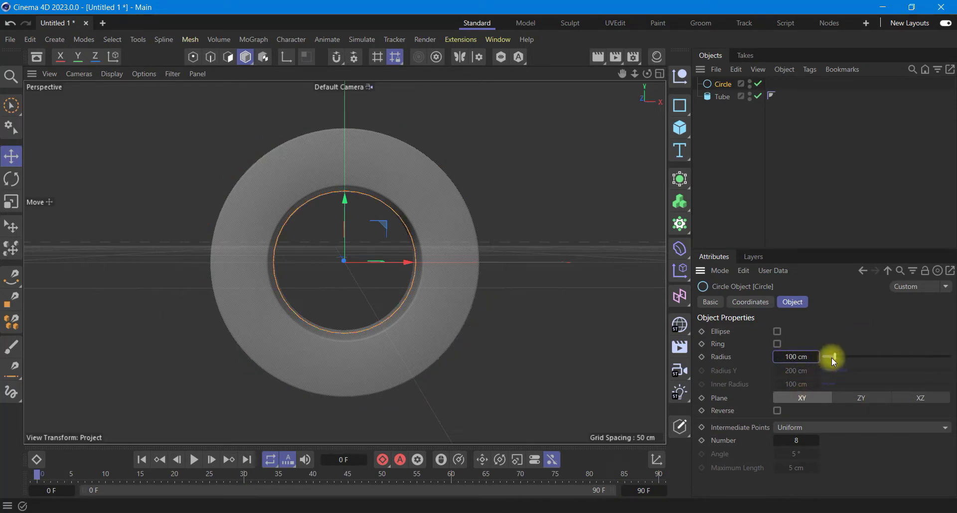
drag(833, 358, 841, 358)
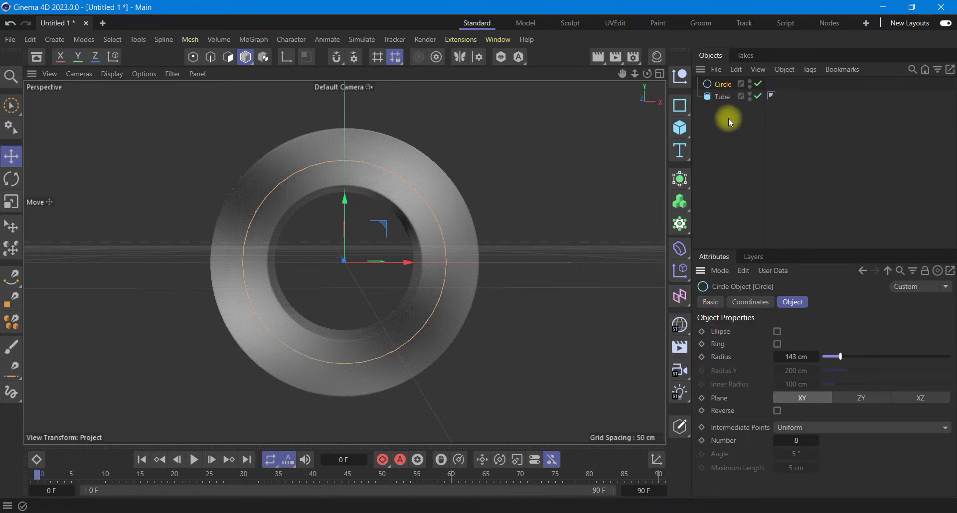
click(679, 111)
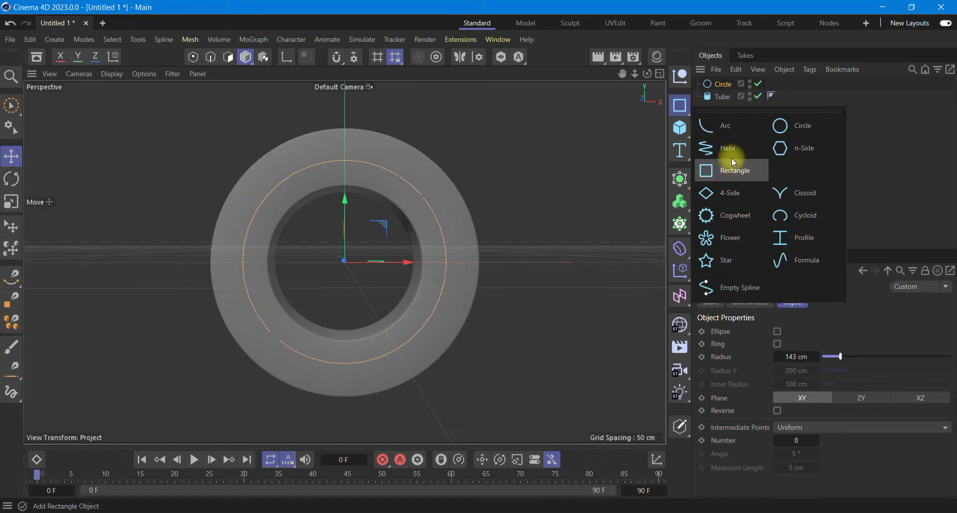
Step: Add a Helix with 106 cm start and end radius and a 100000° end angle
click(730, 149)
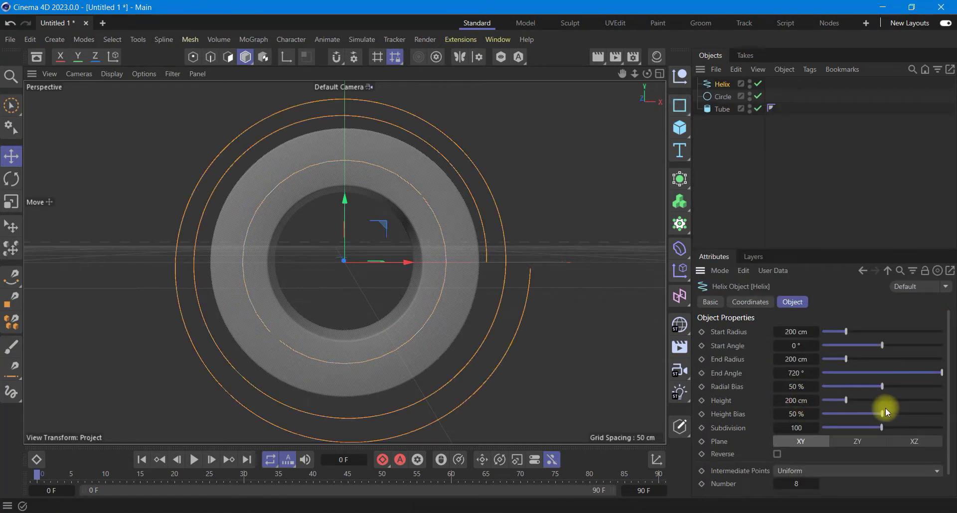
click(792, 332)
text(50)
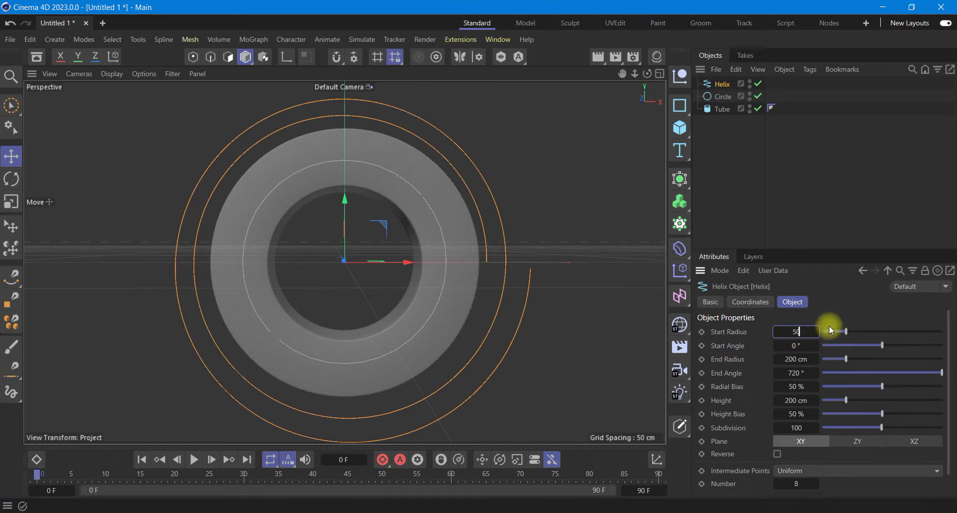
key(Return)
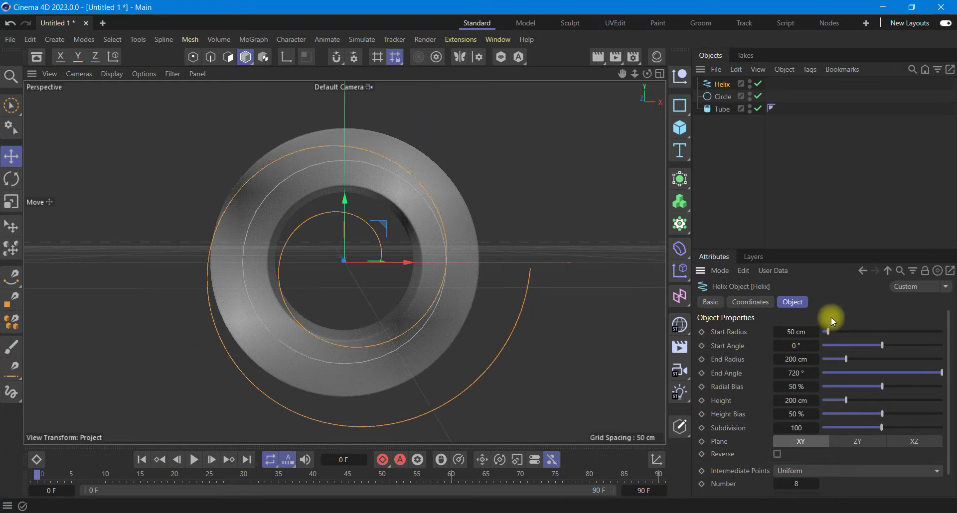
drag(827, 332, 835, 336)
text(106)
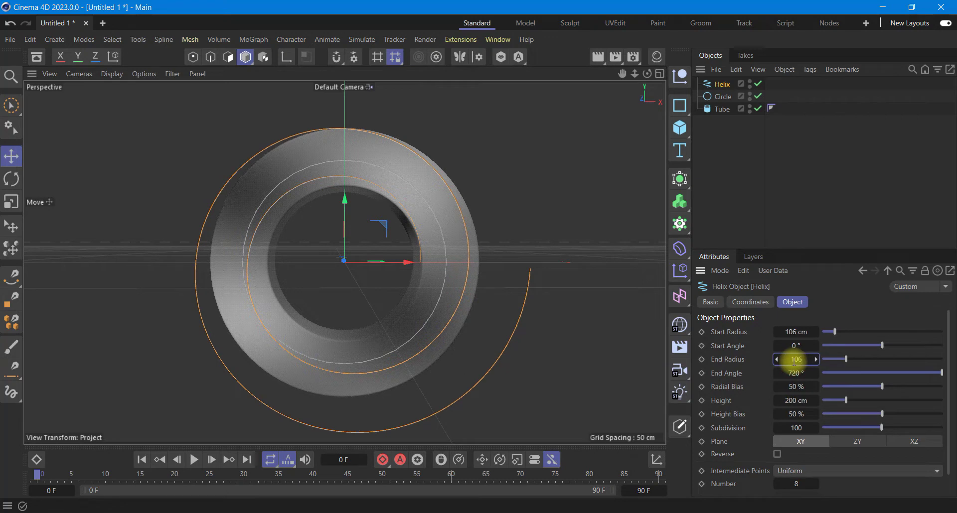
click(796, 373)
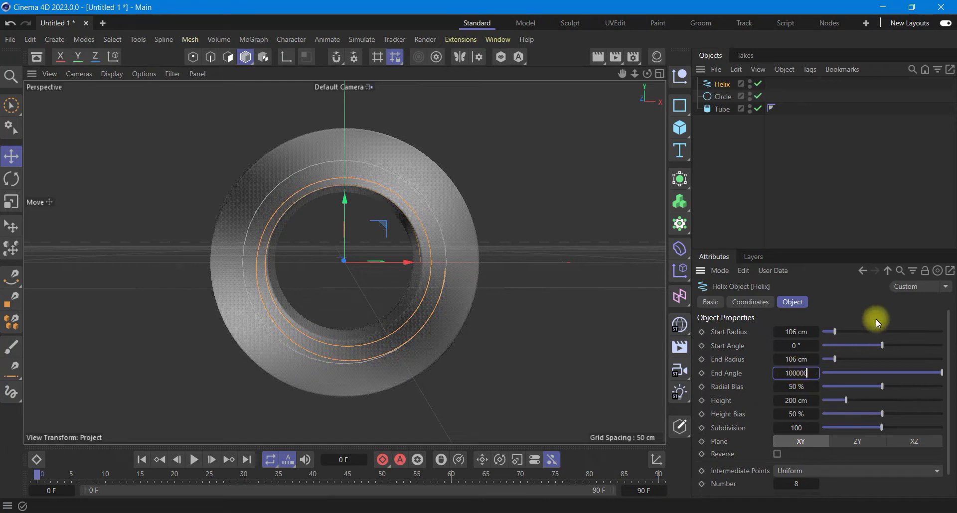
key(Return)
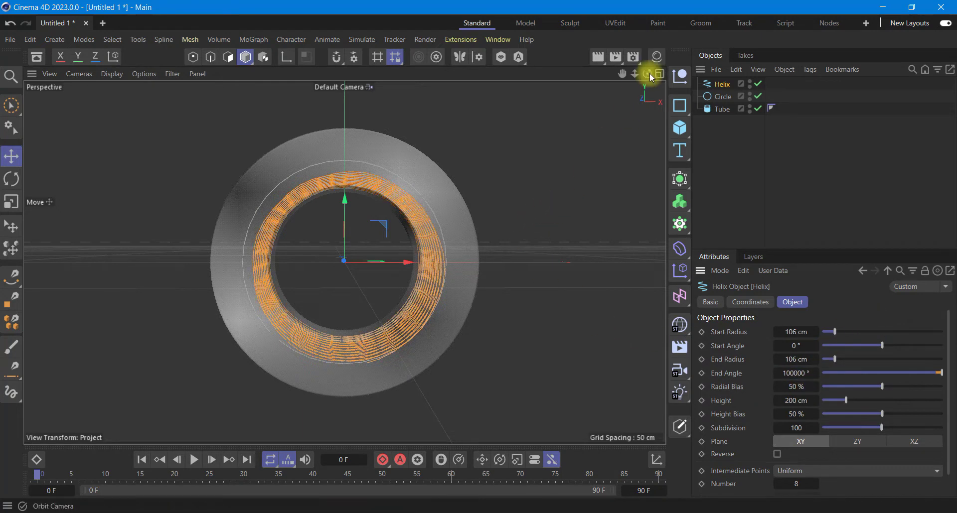
Step: Orbit around the ring to check the dense coil, then select the Helix
drag(647, 73, 653, 119)
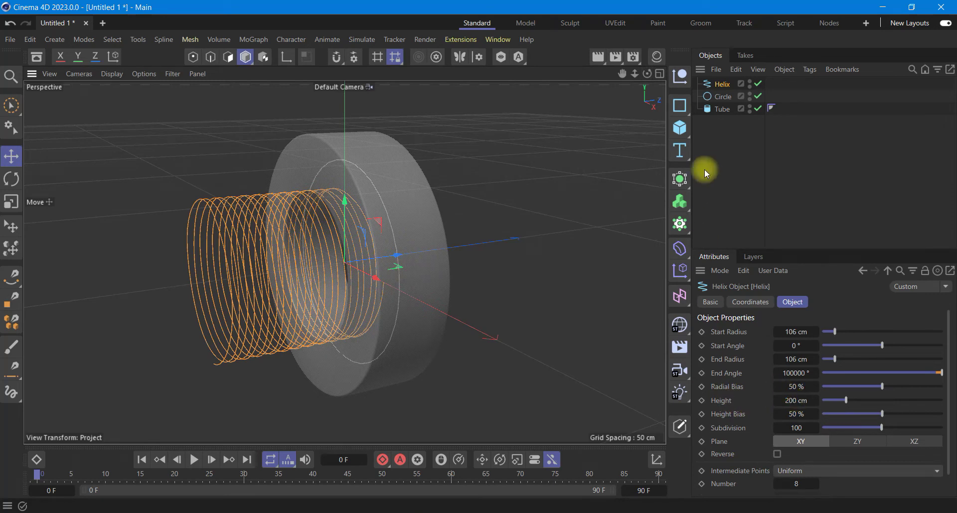
mouse_move(647, 73)
mouse_down()
mouse_move(531, 244)
mouse_move(647, 74)
mouse_up()
click(713, 88)
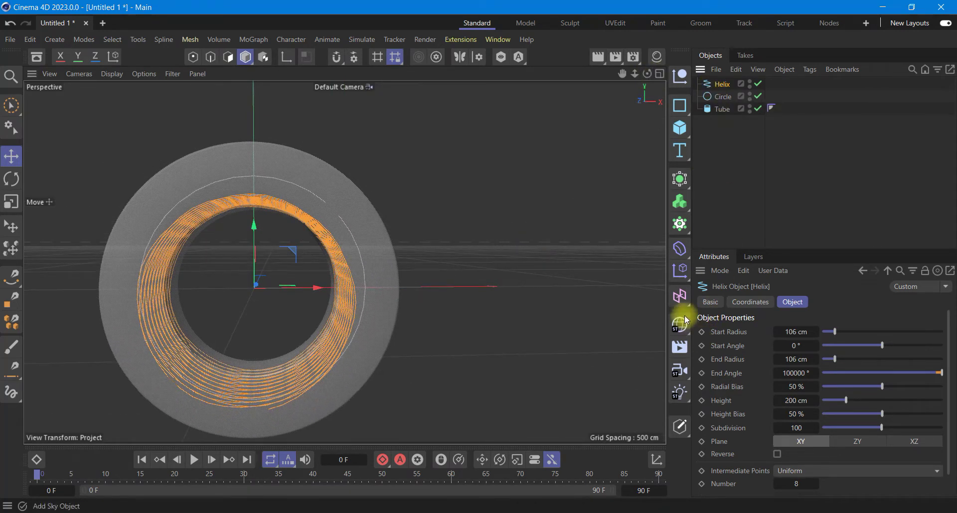
click(679, 248)
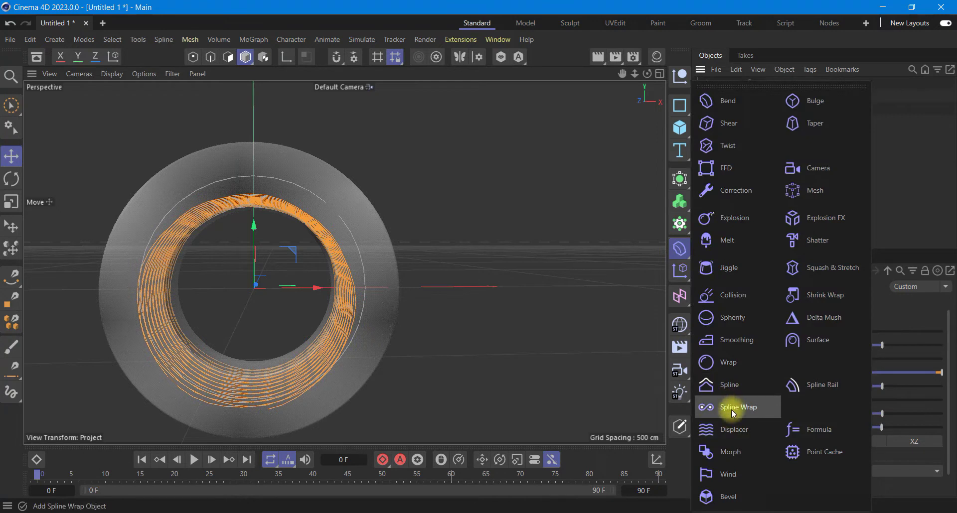
Step: Nest a Spline deformer under the Helix, then replace it with a Spline Wrap deformer
click(728, 387)
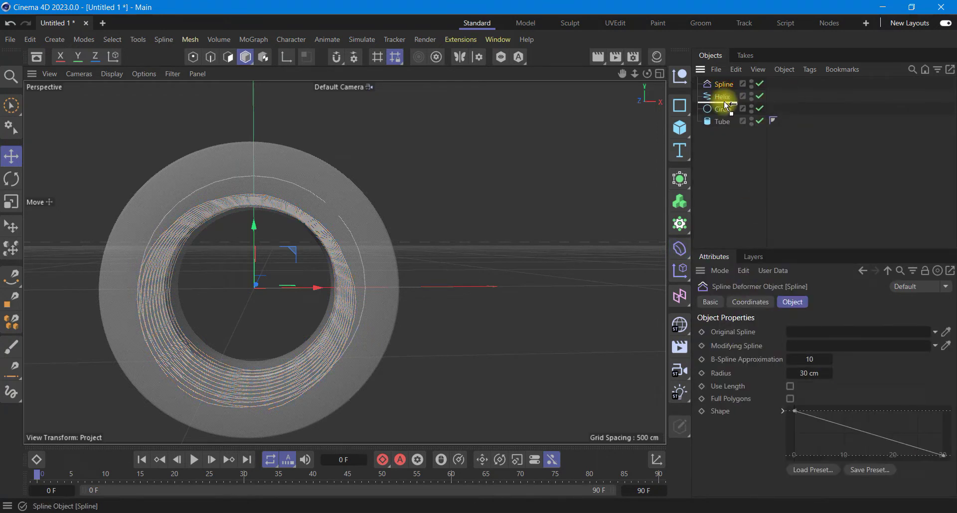
drag(723, 90, 728, 97)
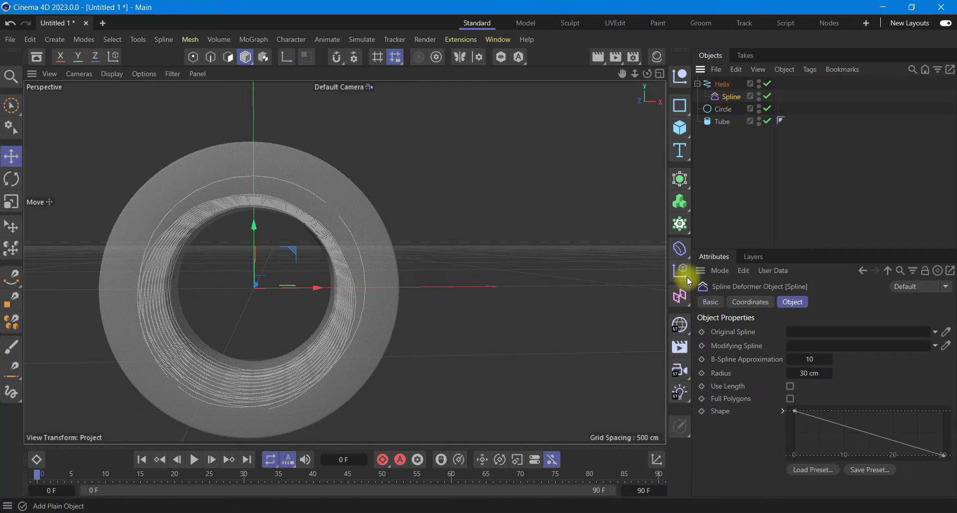
click(680, 251)
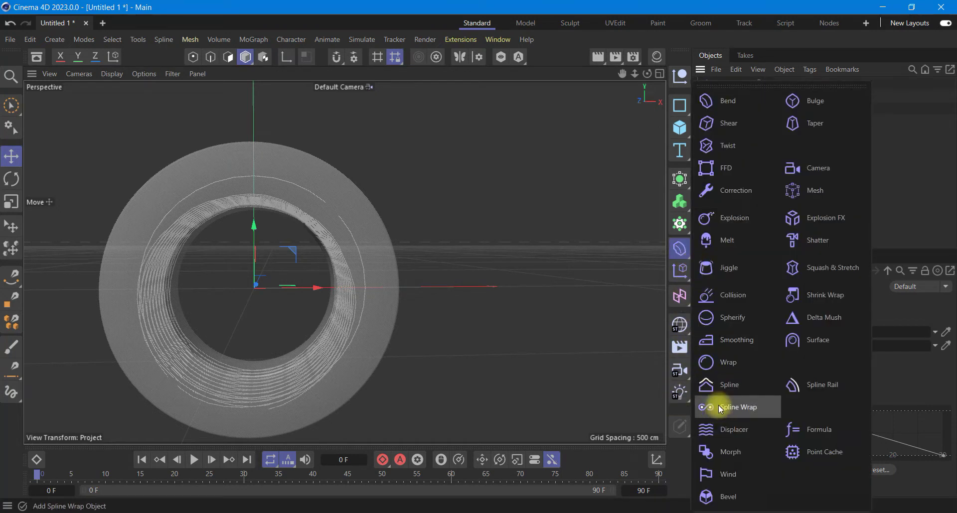
click(722, 406)
click(728, 113)
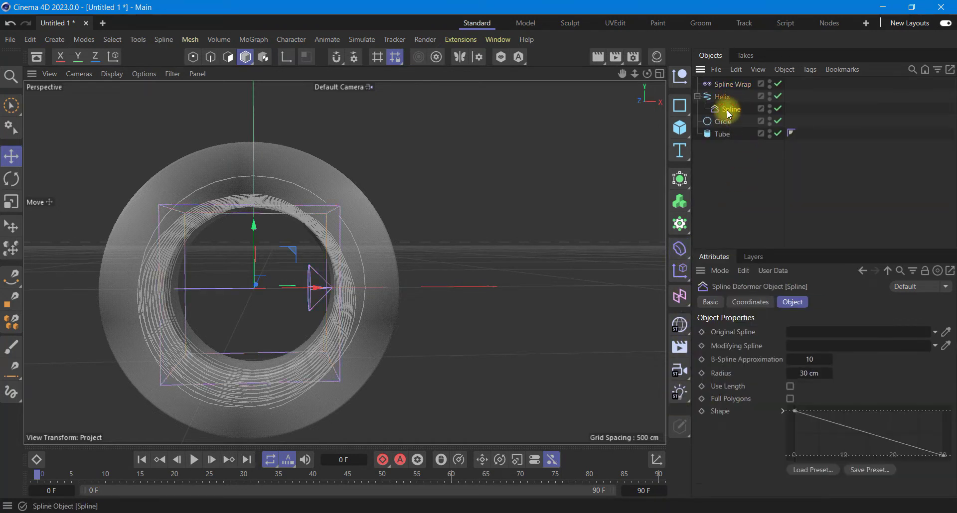
key(Delete)
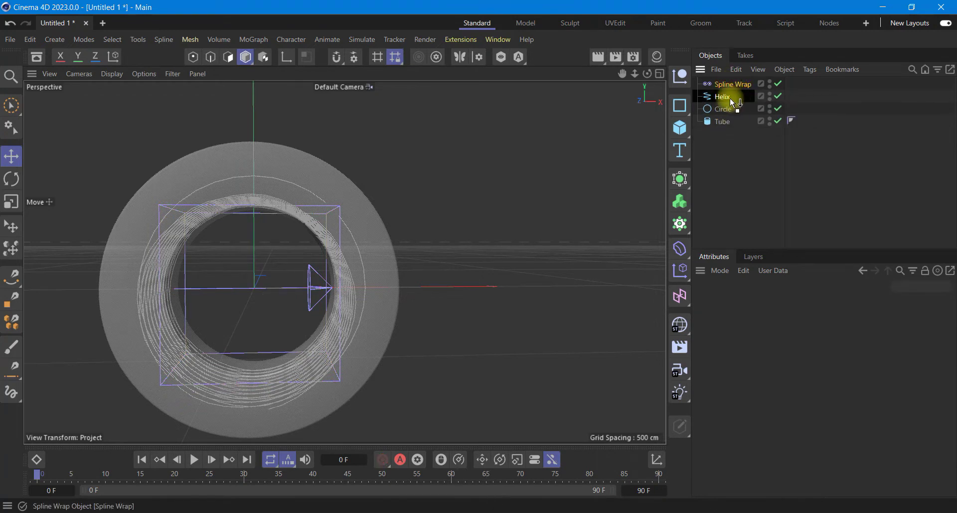
drag(726, 99, 724, 95)
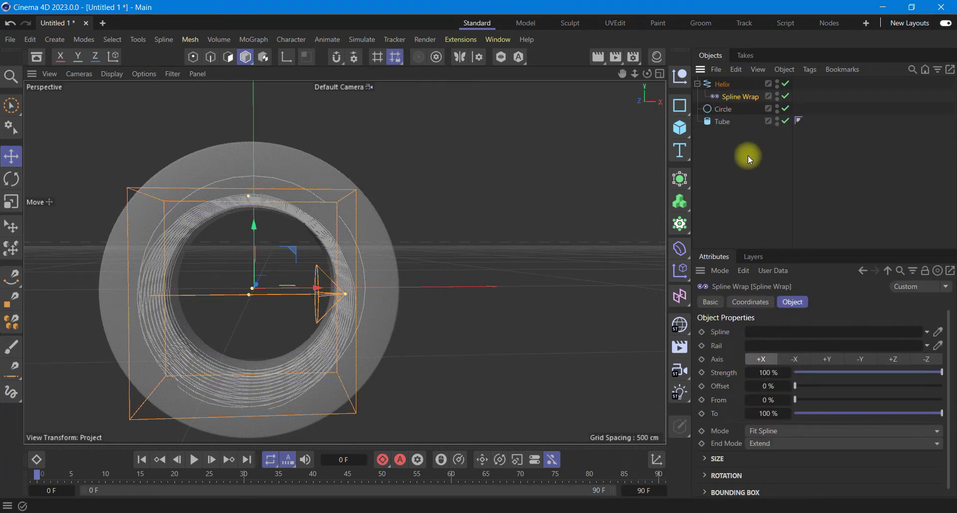
Step: Point the Spline Wrap at the Circle spline with axis +Z, and shrink the Circle's radius
drag(722, 108, 807, 334)
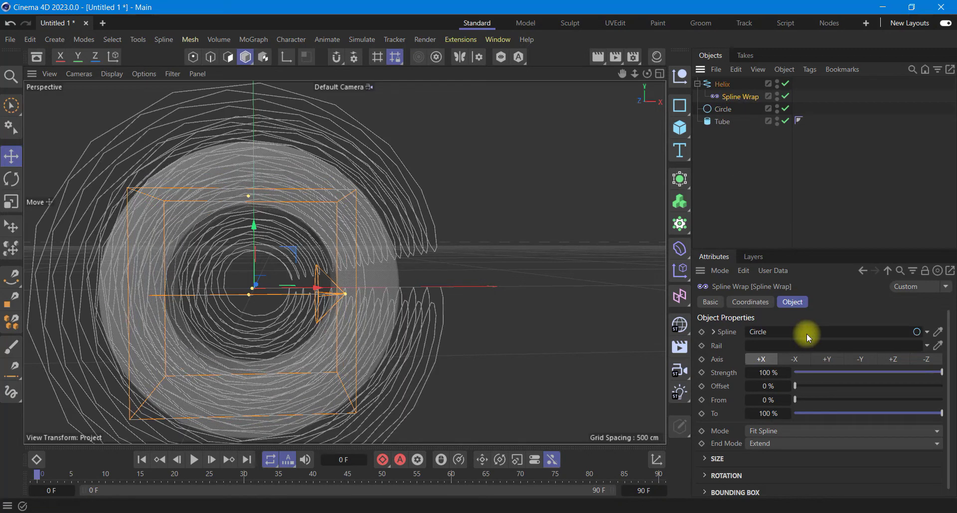
scroll(520, 237, down, 3)
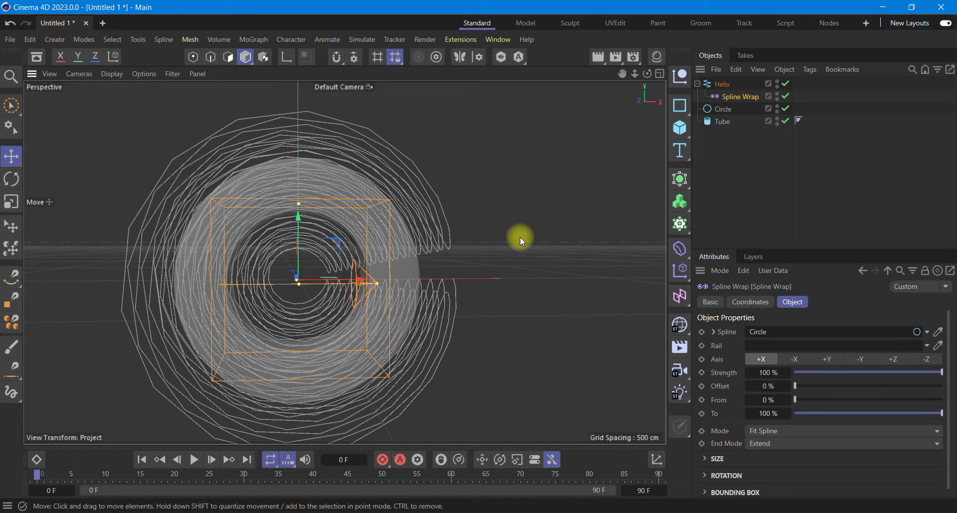
click(893, 359)
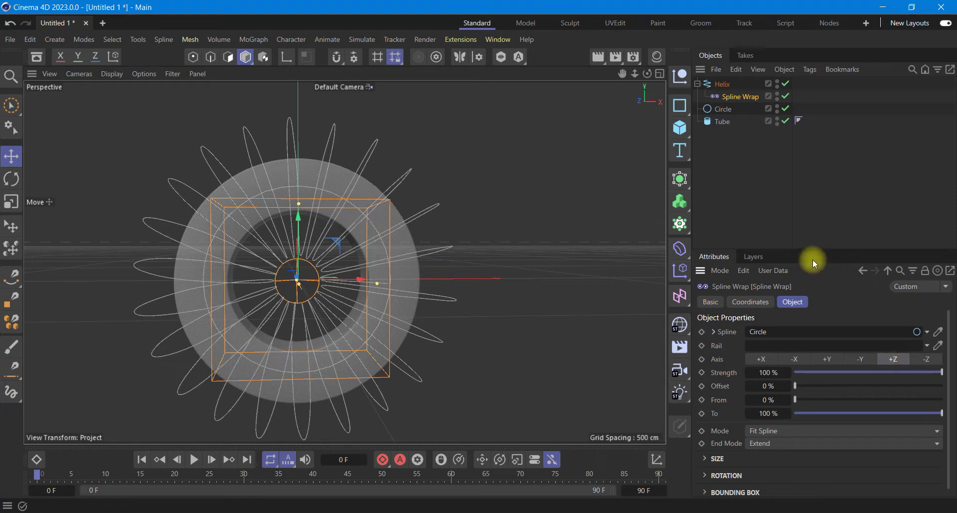
click(728, 113)
drag(839, 357, 833, 355)
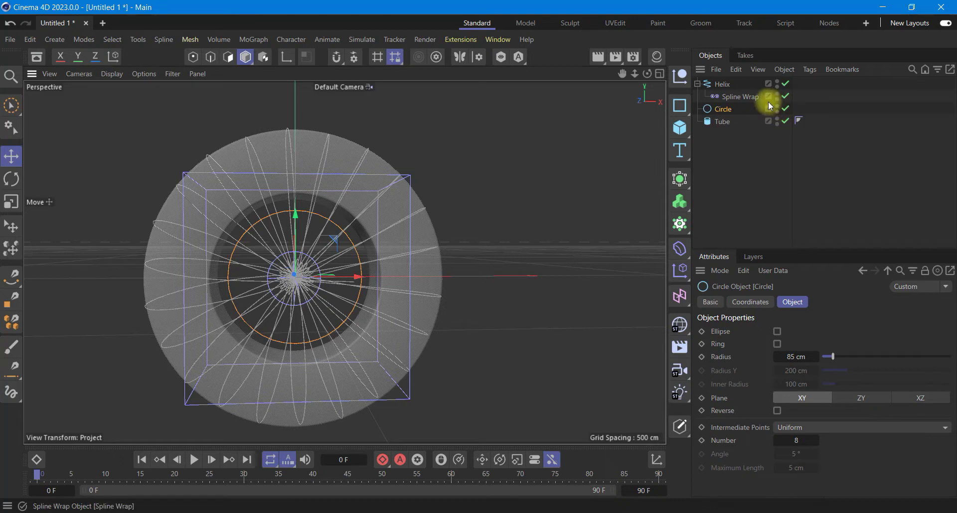
Step: Try the X axis, return the wrap to +Z, and toggle the Spline Wrap's visibility
click(740, 97)
click(766, 360)
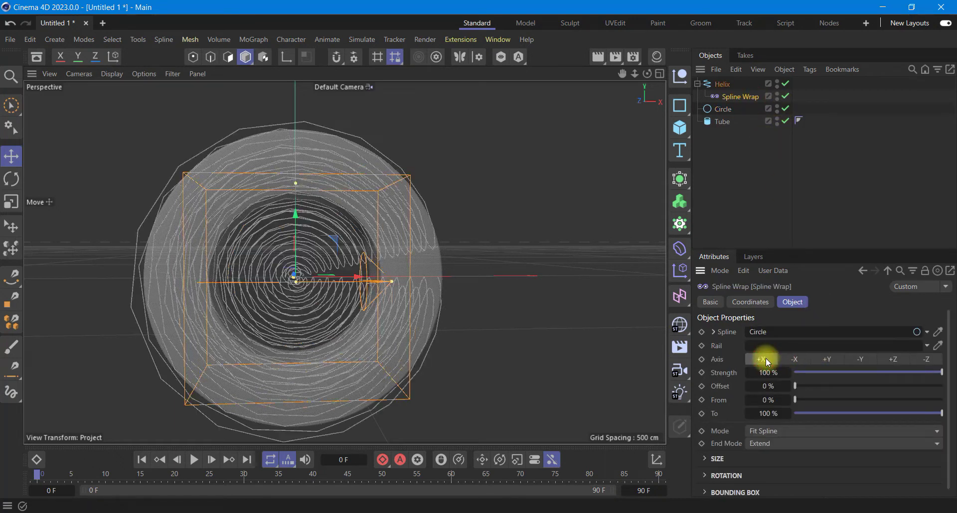
click(894, 359)
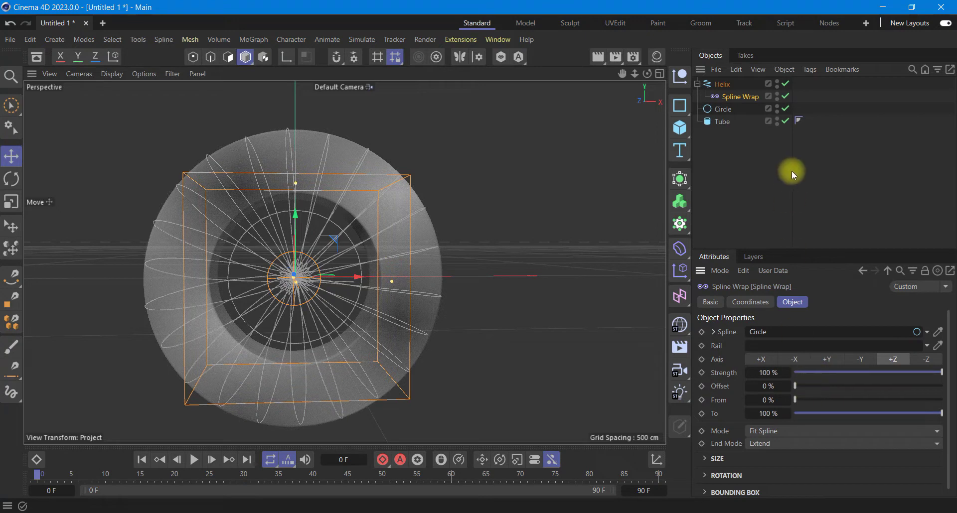
click(777, 93)
click(778, 100)
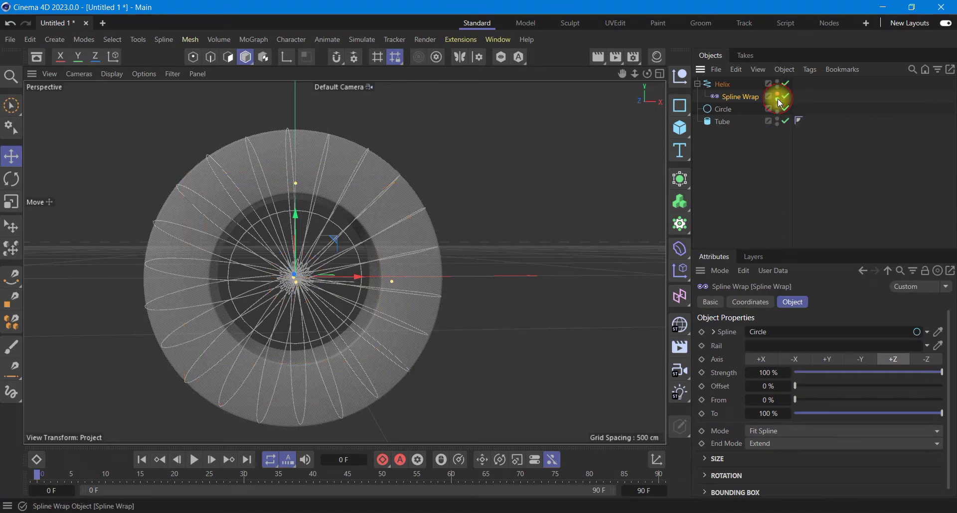
click(722, 84)
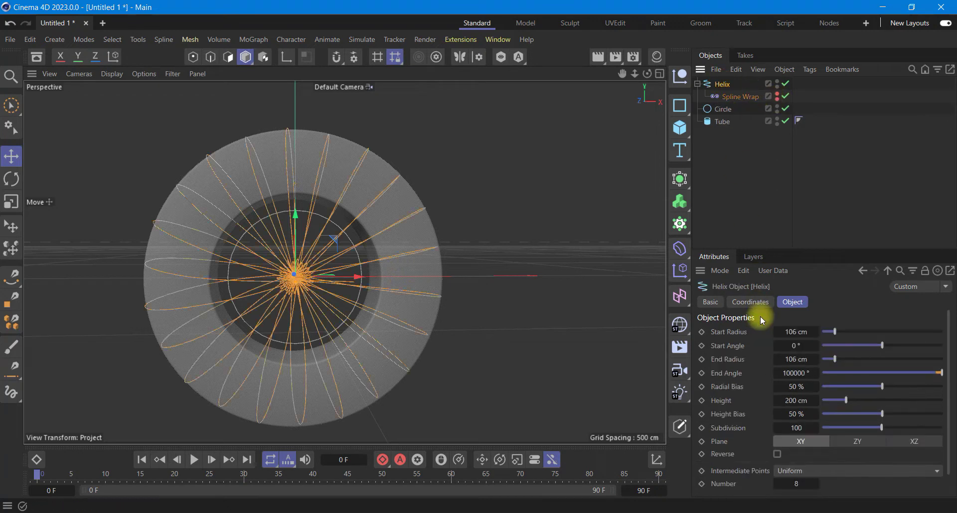
Step: Set the helix subdivision to 1500, then lower it to 158
click(799, 426)
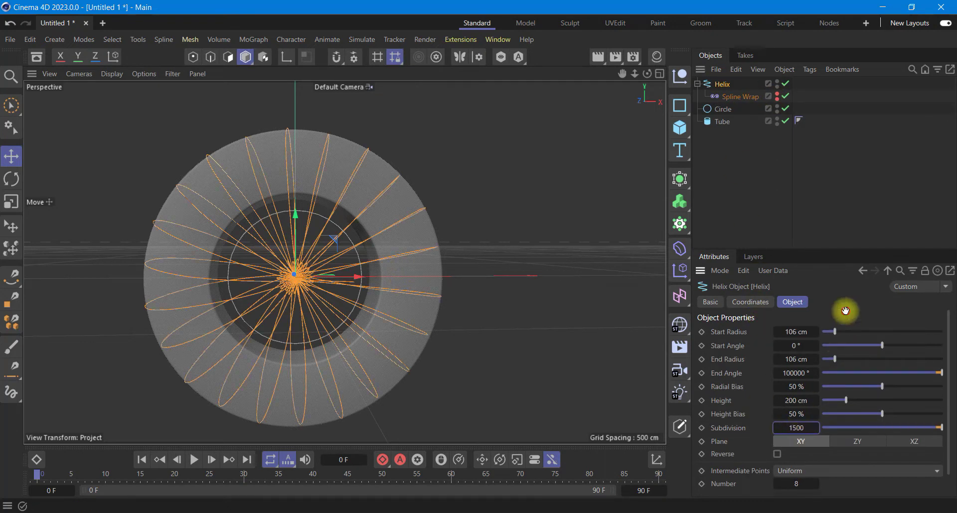
key(Return)
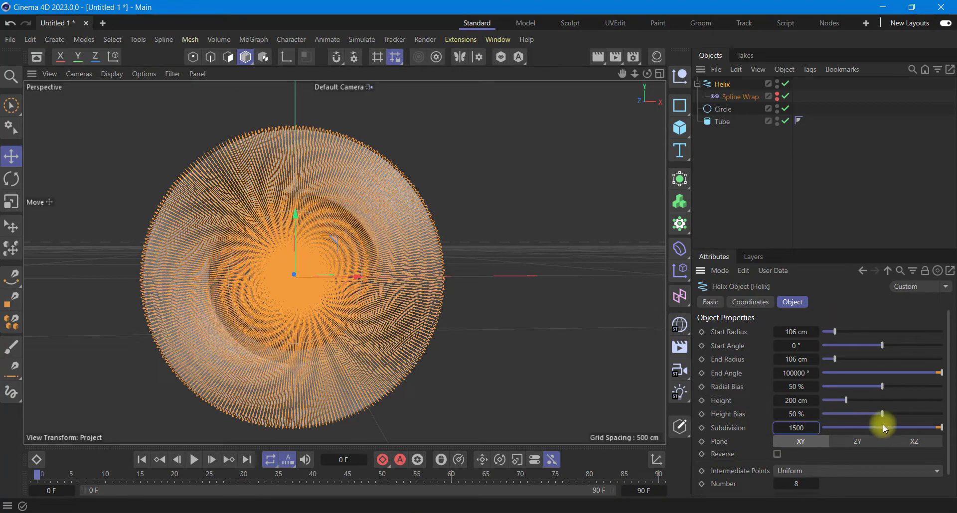
drag(945, 436, 916, 437)
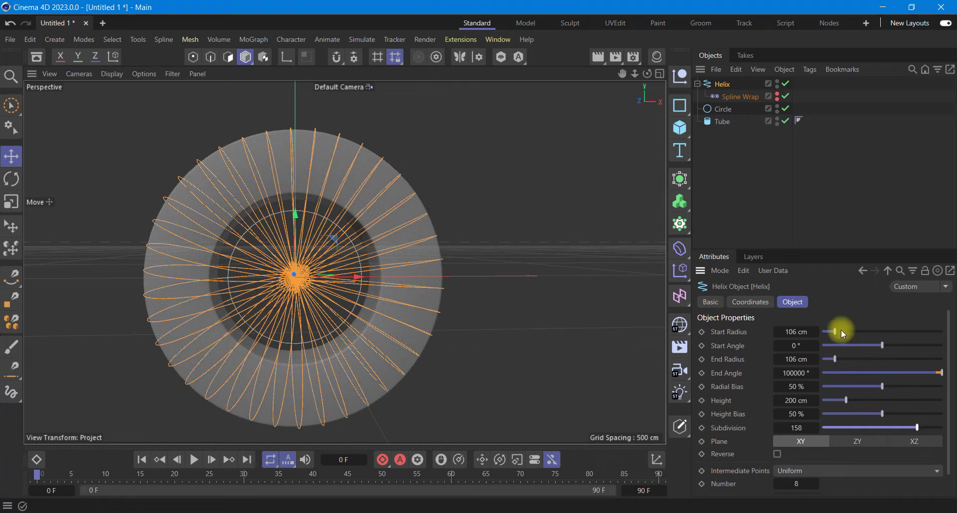
Step: Reduce the helix start and end radius to 40 cm and inspect the tighter coils
drag(836, 331, 826, 331)
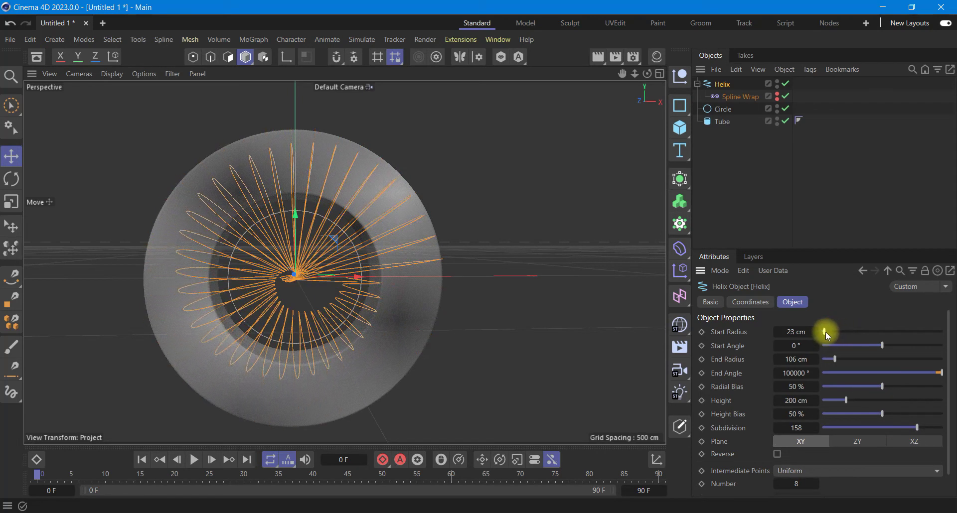
double_click(794, 332)
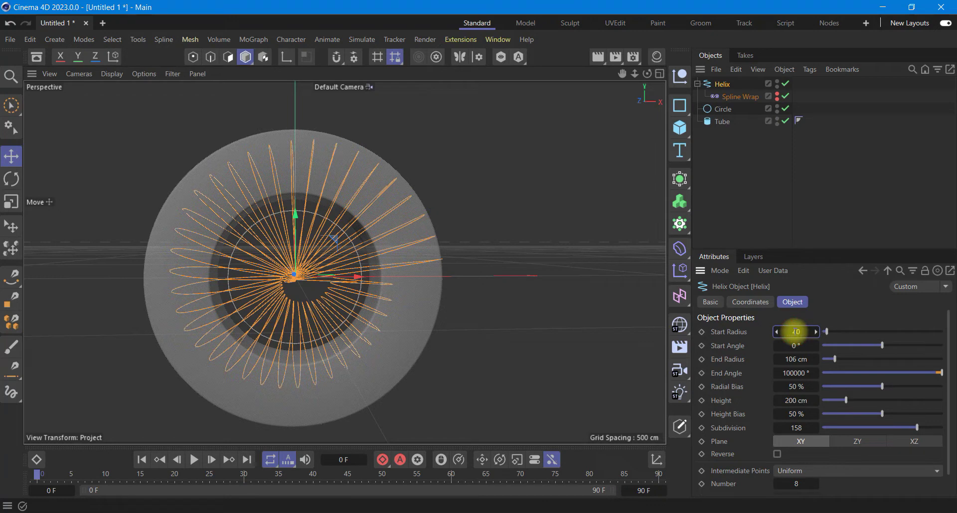
double_click(795, 359)
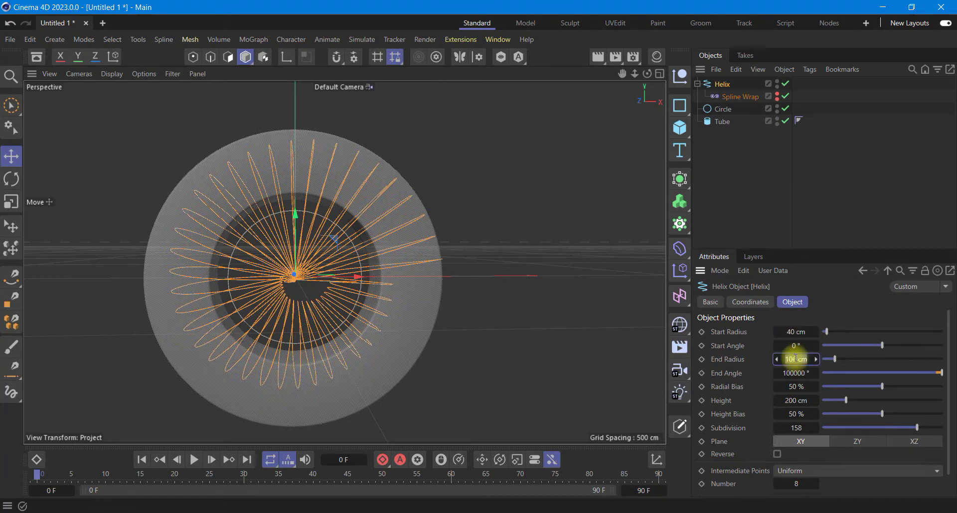
text(40)
click(847, 320)
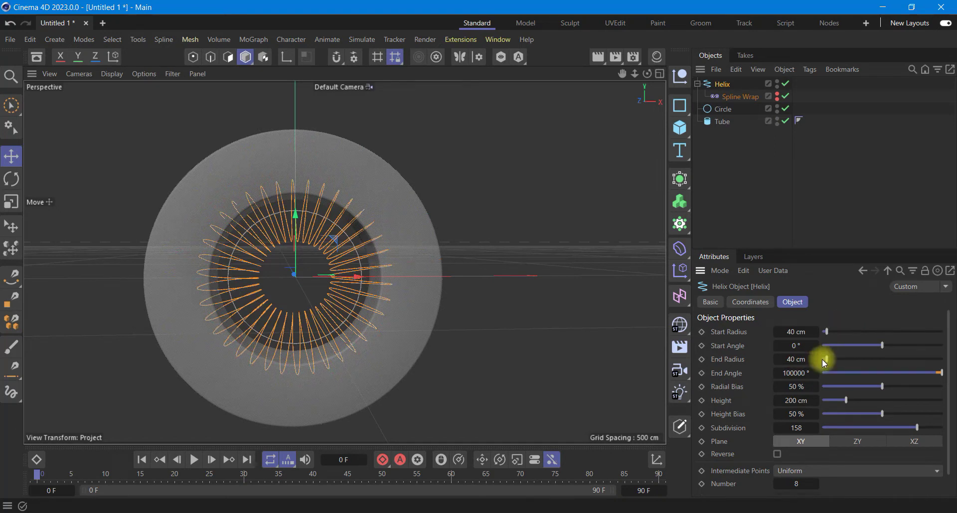
mouse_move(647, 73)
mouse_down()
mouse_move(344, 262)
mouse_move(527, 259)
mouse_up()
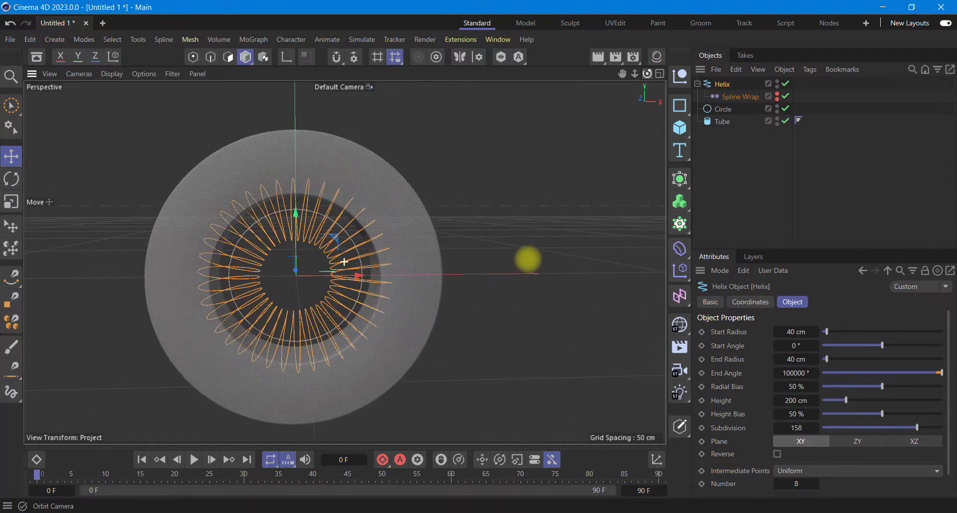
Step: Add a new Circle spline with a 2 cm radius as the rope profile
click(680, 105)
click(790, 133)
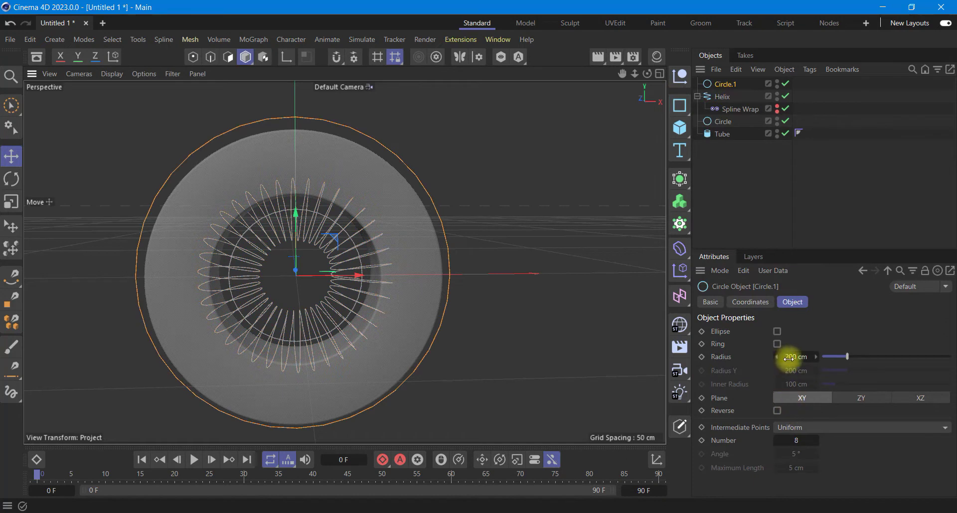
text(2)
key(Return)
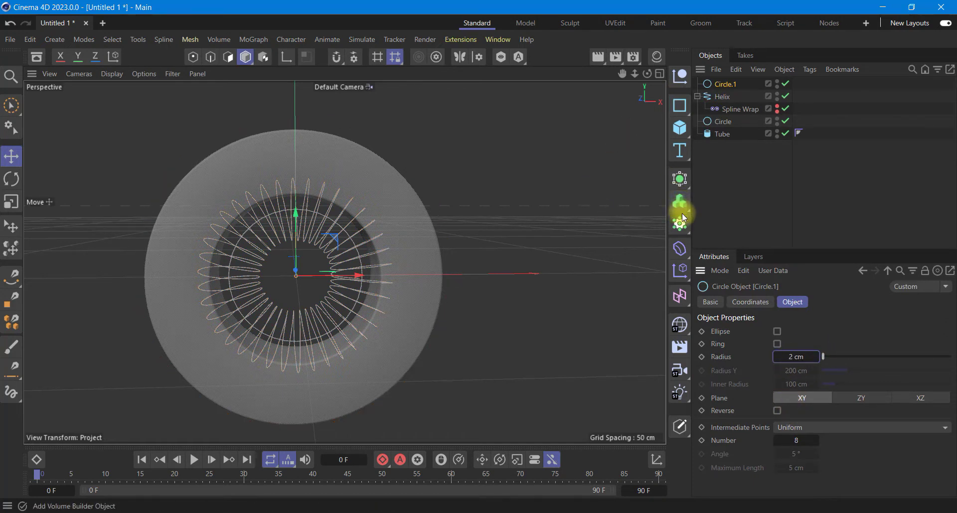
Step: Sweep the 2 cm circle along the Helix and preview the result in Render View
click(680, 178)
click(823, 263)
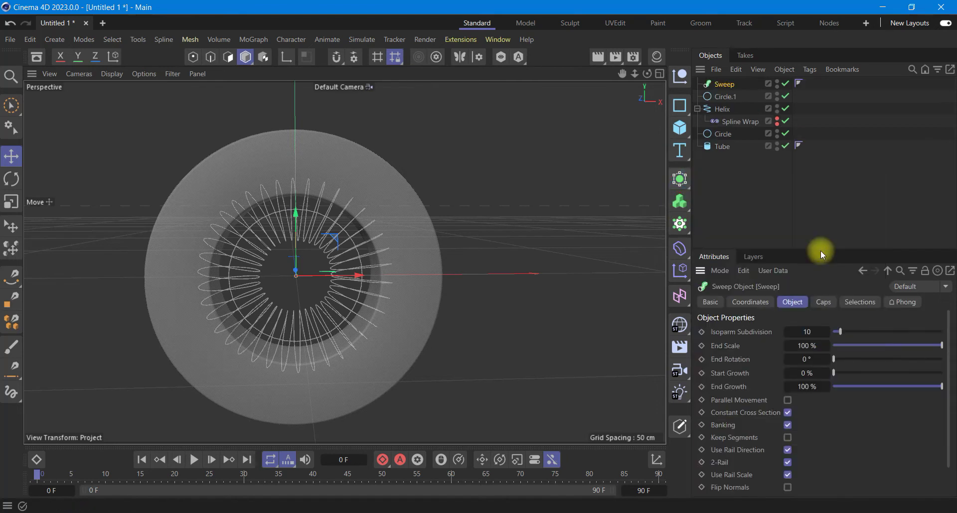
drag(725, 89, 725, 85)
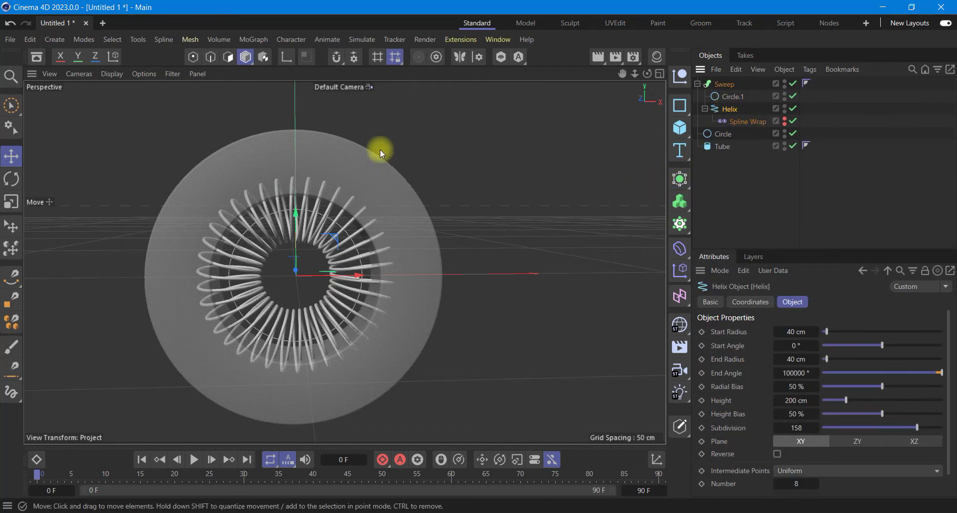
click(594, 59)
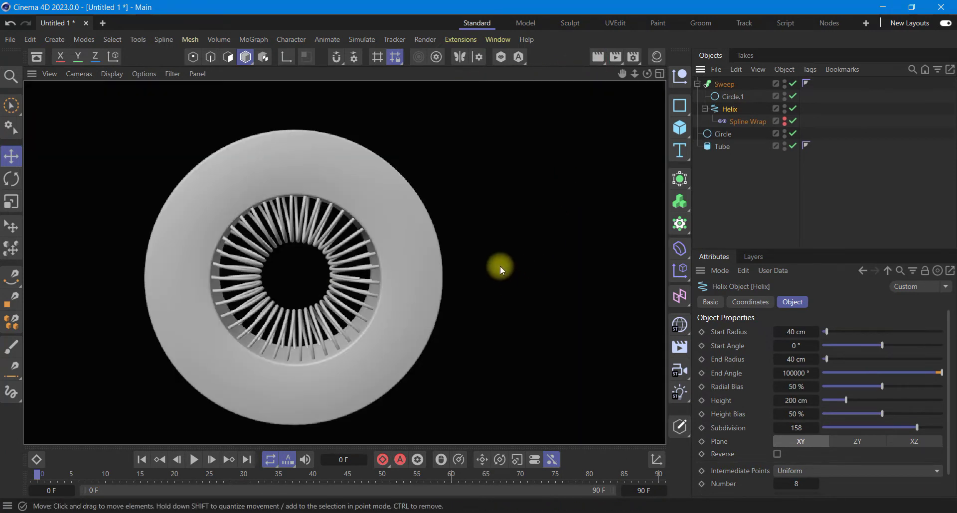
Step: Apply the Glass - Simple preset from the Asset Browser's Glass materials to the Tube
click(37, 56)
click(69, 237)
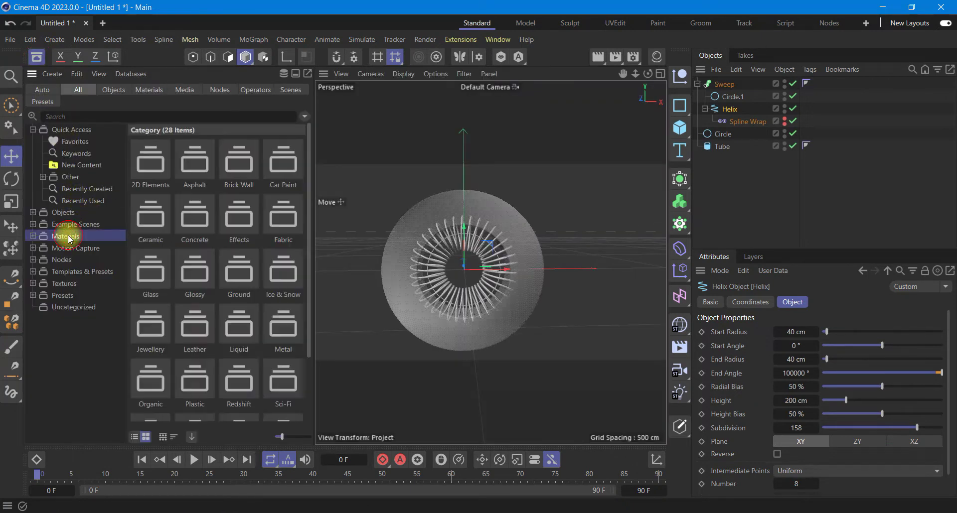
click(148, 277)
double_click(148, 277)
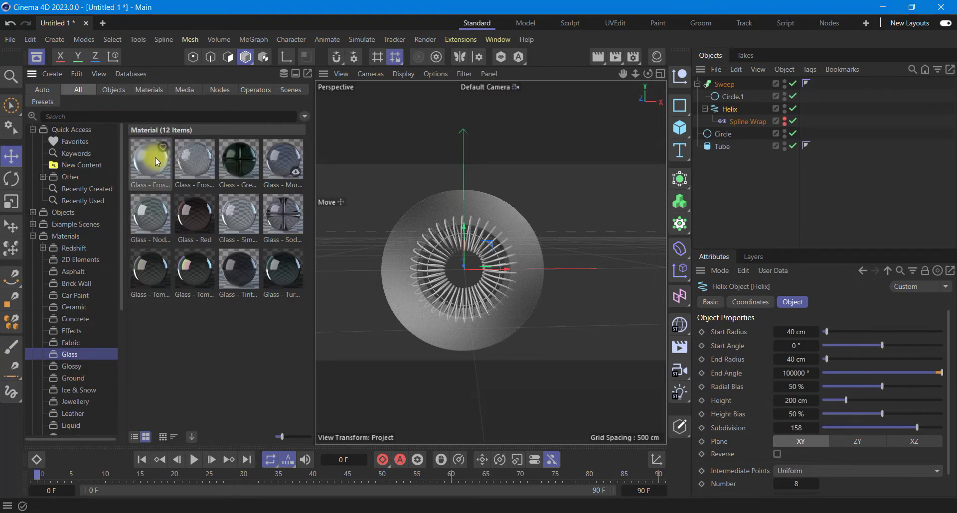
click(238, 215)
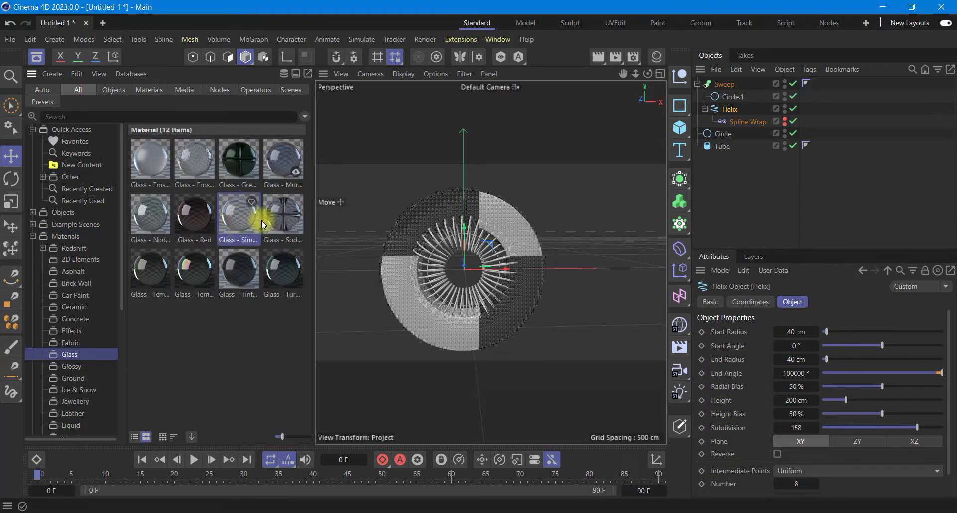
drag(286, 217, 282, 203)
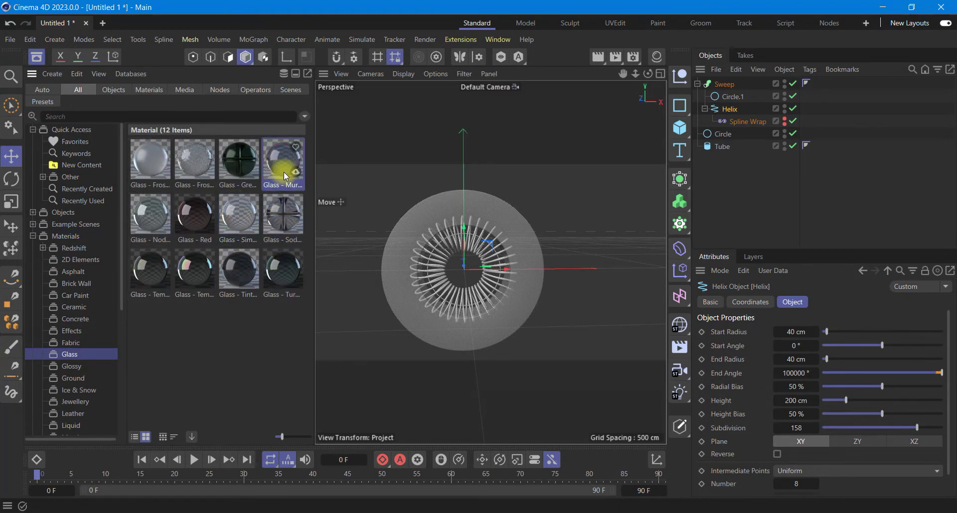
click(279, 215)
click(235, 223)
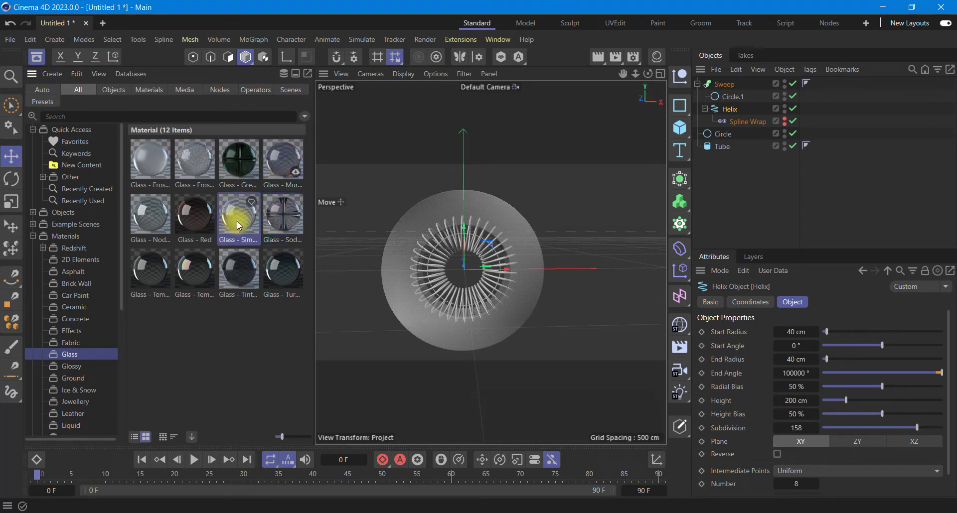
drag(267, 219, 727, 151)
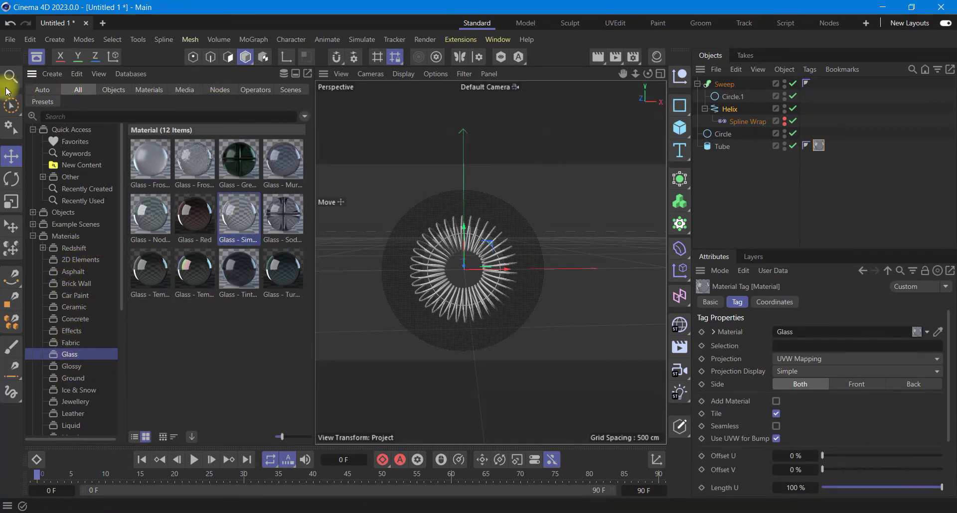
click(40, 59)
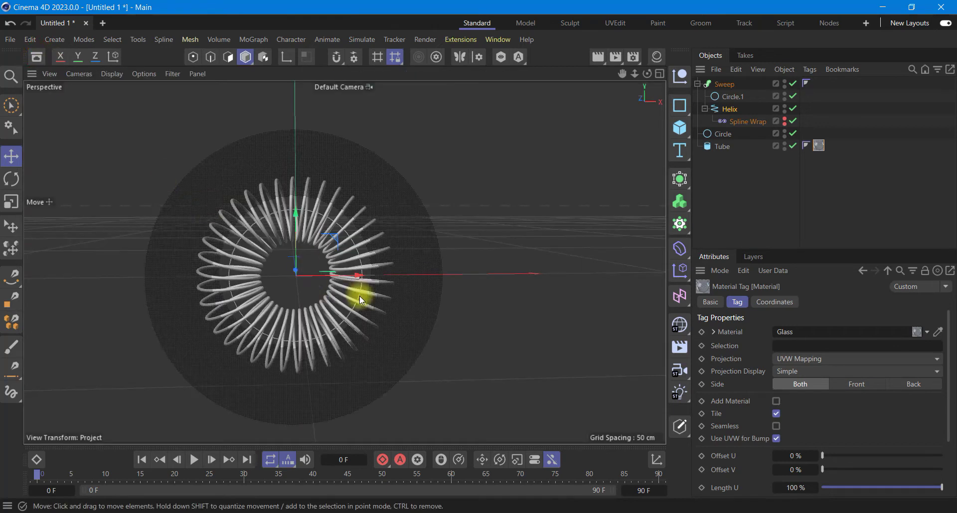
Step: Add a Collider tag to the Tube and lower its Bounce to 0.11
scroll(286, 298, up, 3)
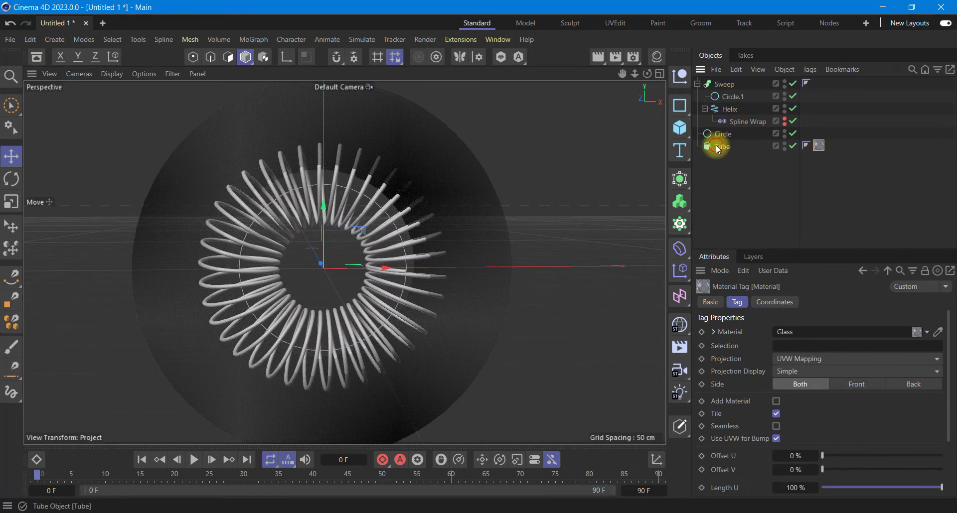
click(716, 147)
right_click(716, 147)
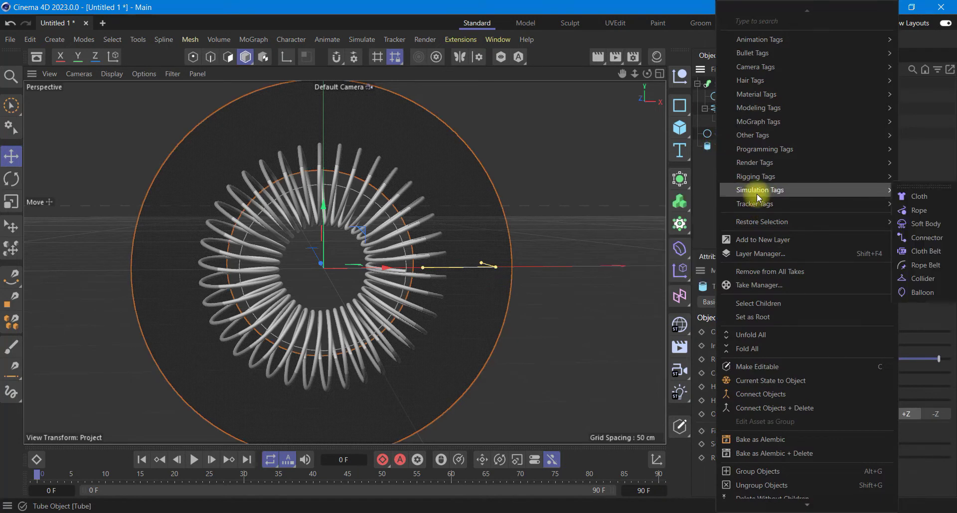
click(922, 278)
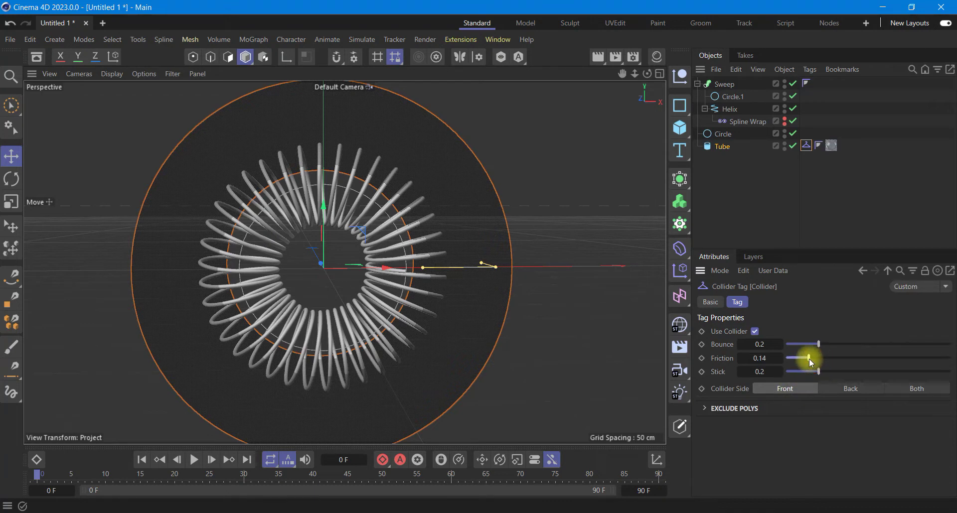
drag(817, 344, 803, 344)
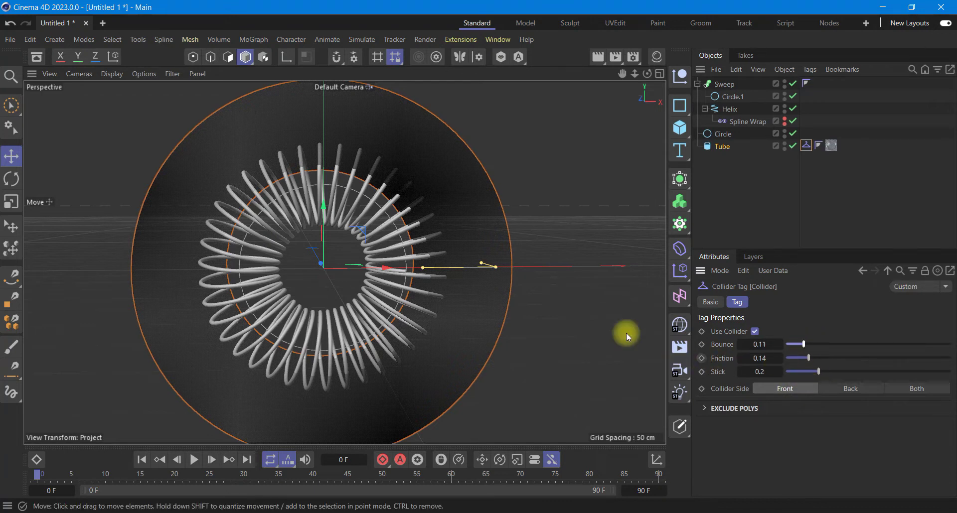
click(735, 110)
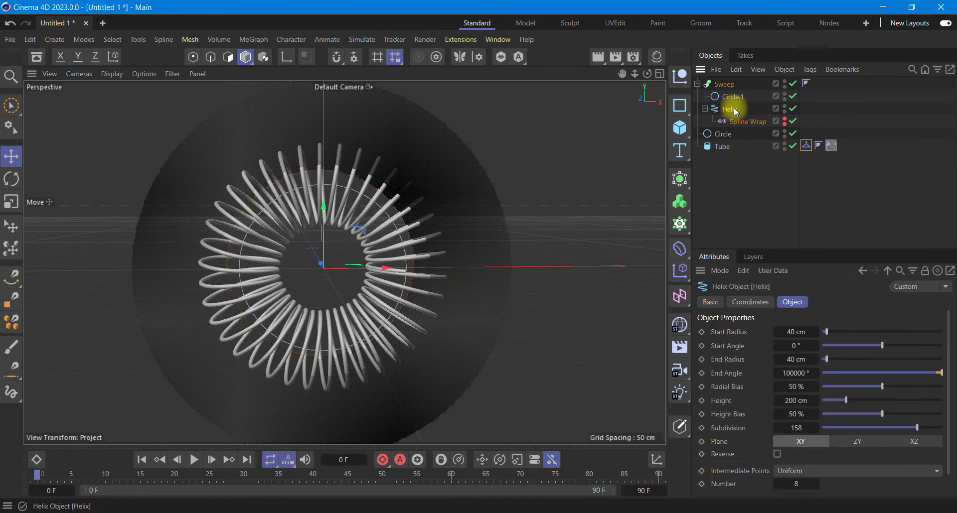
Step: Add a Rope simulation tag to the Helix with a 1.5 cm radius
right_click(736, 111)
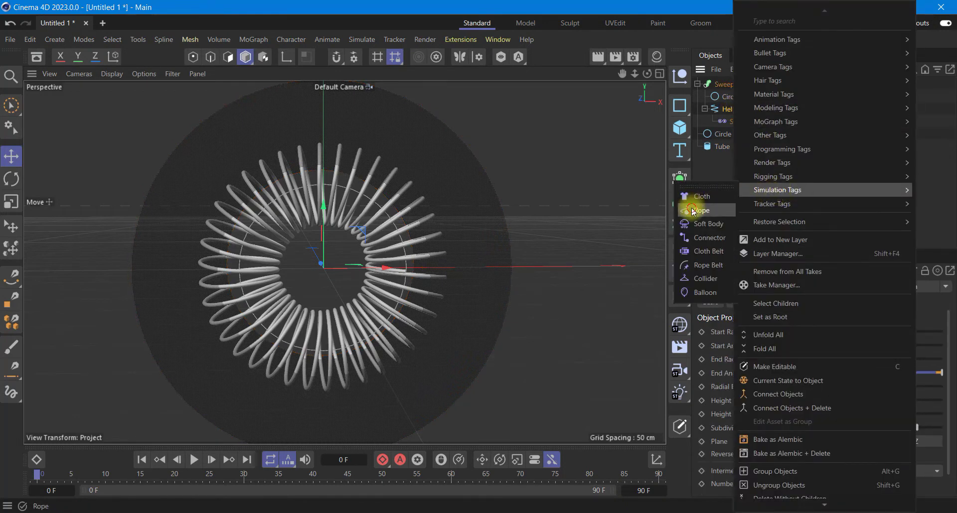
click(694, 211)
click(778, 427)
text(1.5)
key(Return)
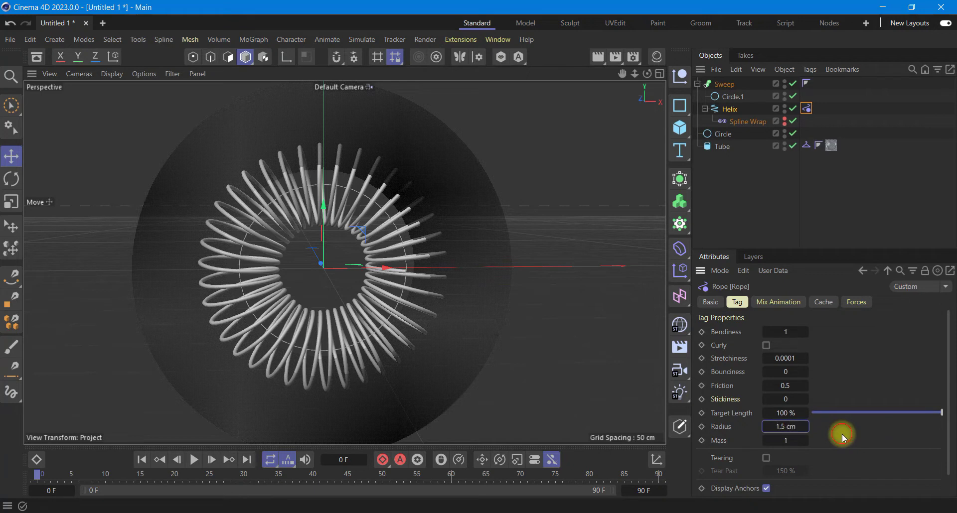
Step: Play the rope simulation to watch it fall, then rewind to frame 0
click(193, 460)
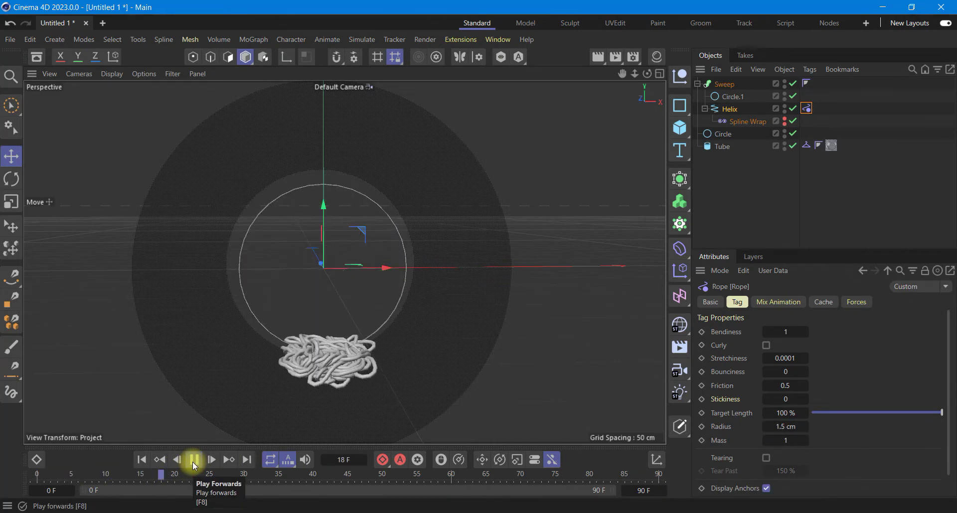
click(194, 460)
click(145, 459)
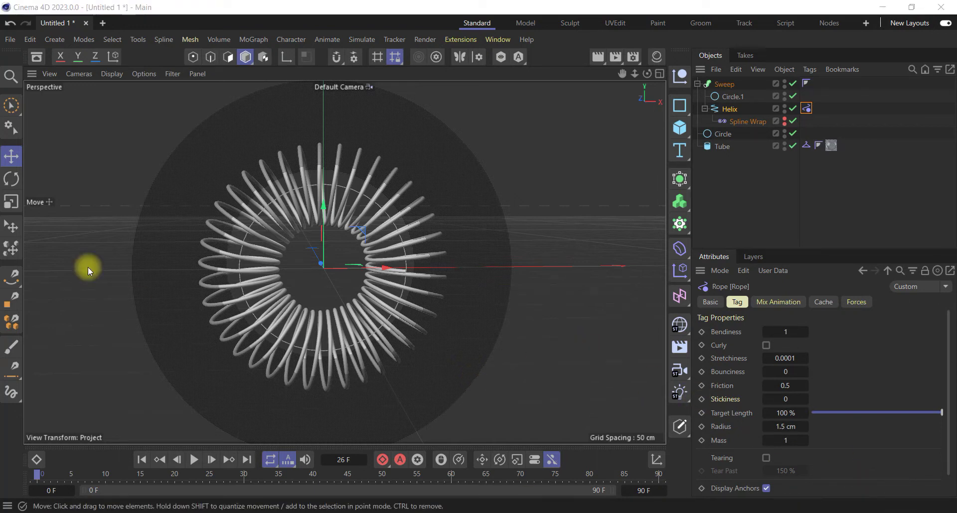
click(28, 43)
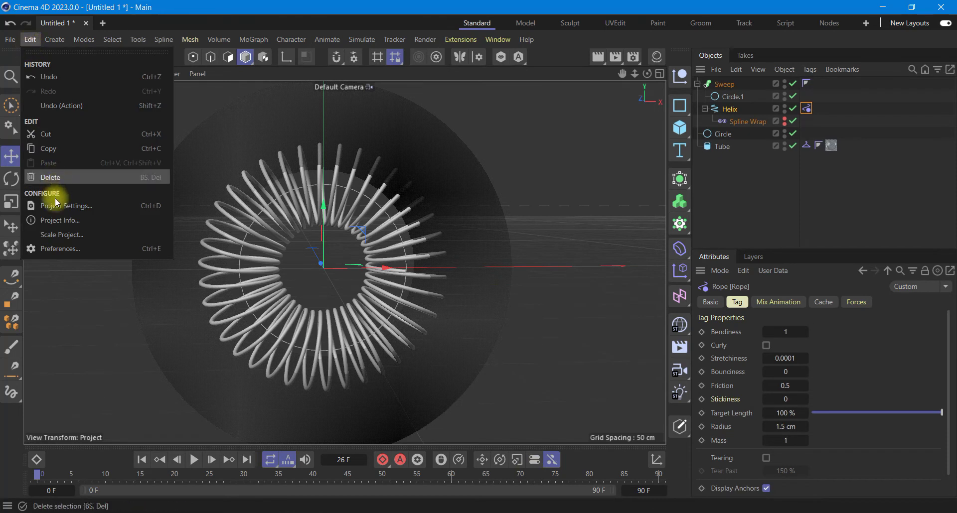
Step: In Project Settings, set gravity to 0 cm and simulation substeps to 30
click(55, 209)
click(723, 316)
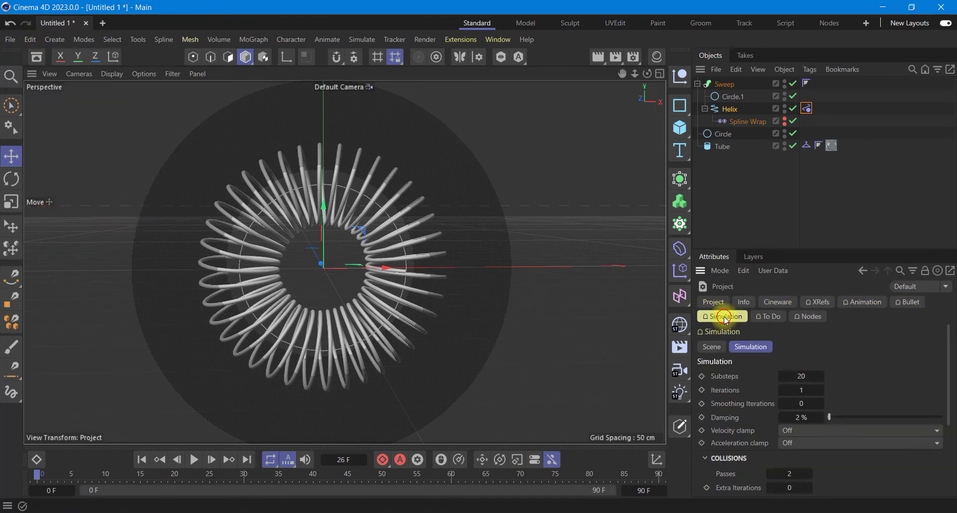
click(708, 347)
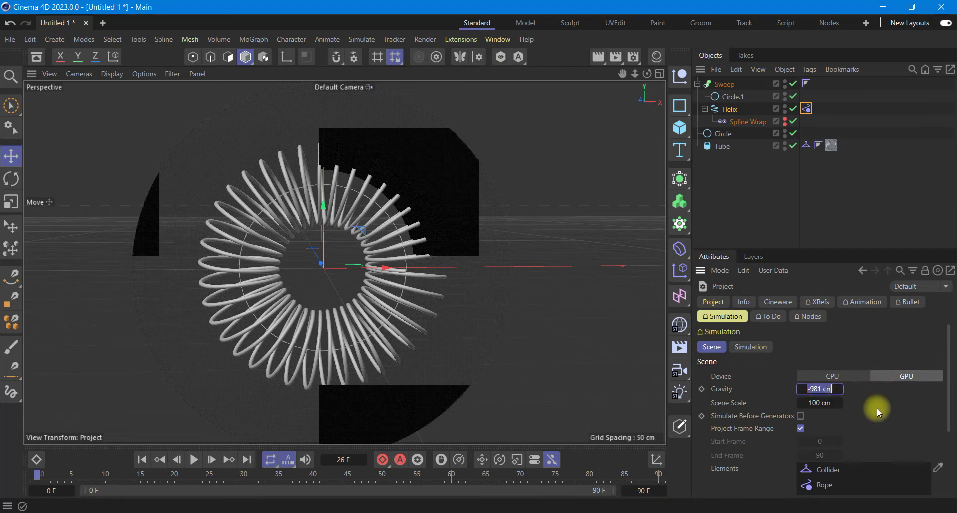
text(0)
key(Return)
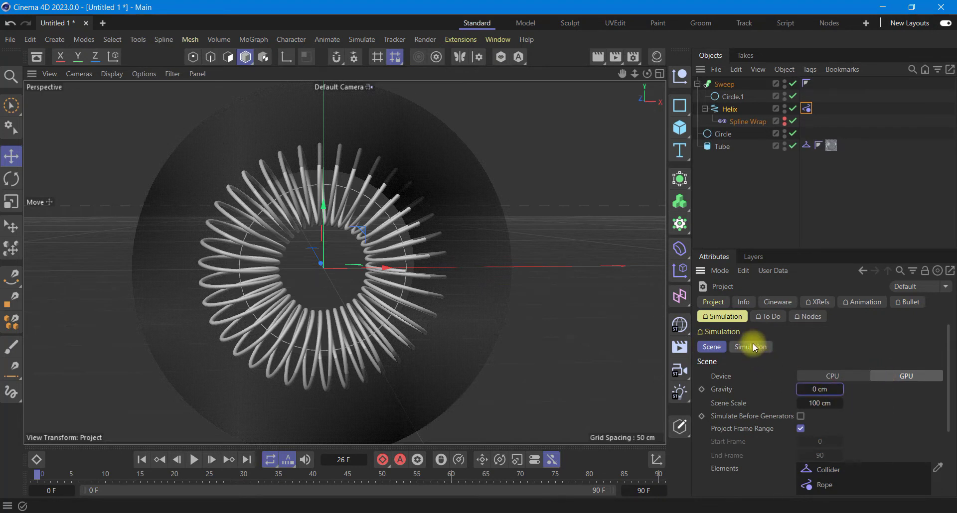
click(754, 347)
text(30)
click(849, 382)
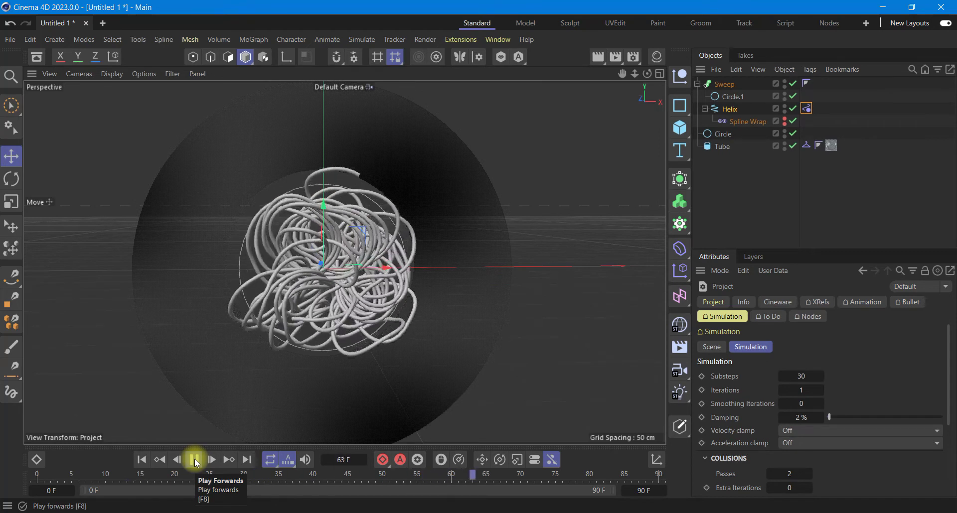
Step: Stop the test playback, rewind to the first frame, and select the Helix's Rope tag
click(194, 459)
click(142, 460)
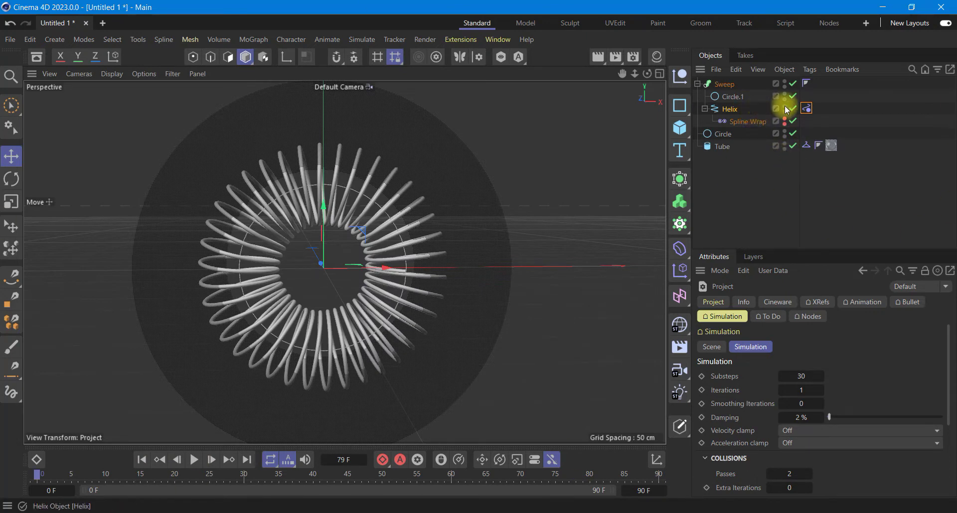
click(806, 109)
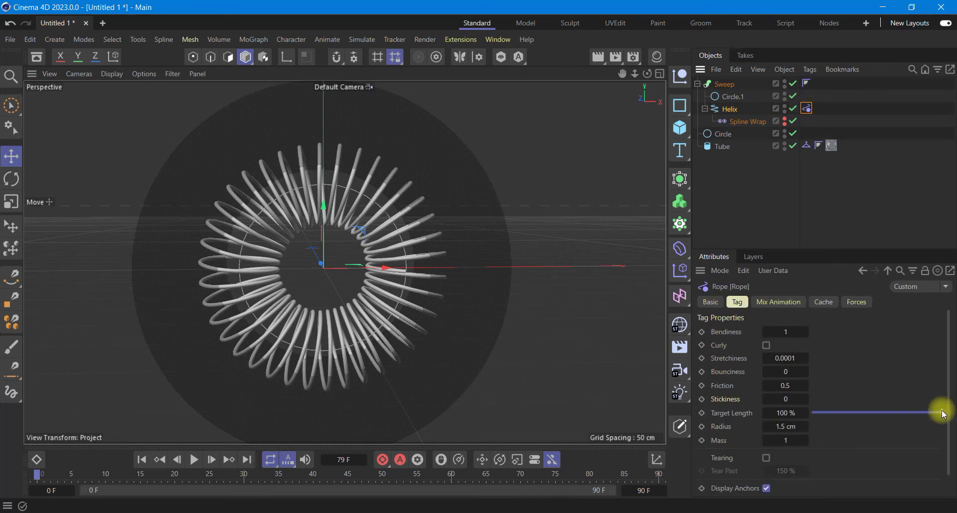
drag(907, 413, 898, 412)
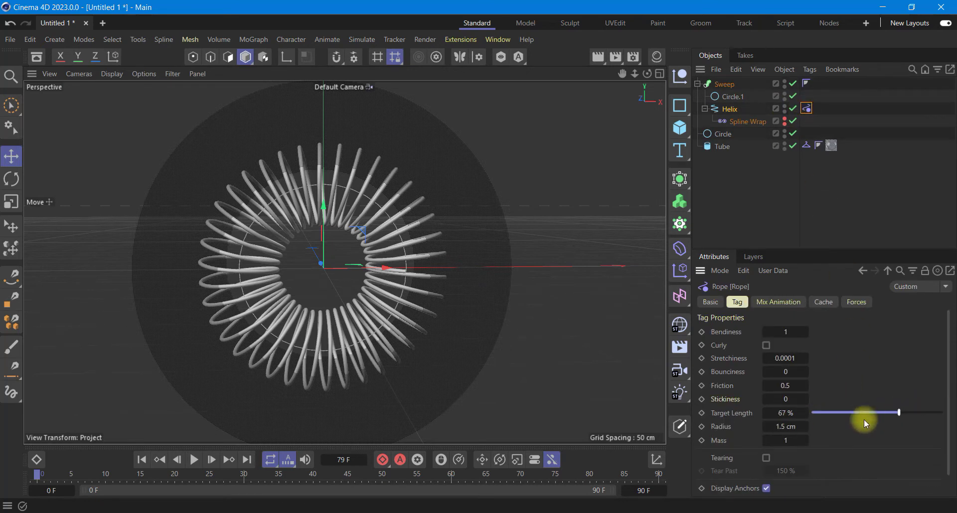
click(193, 459)
click(142, 459)
drag(895, 420, 952, 420)
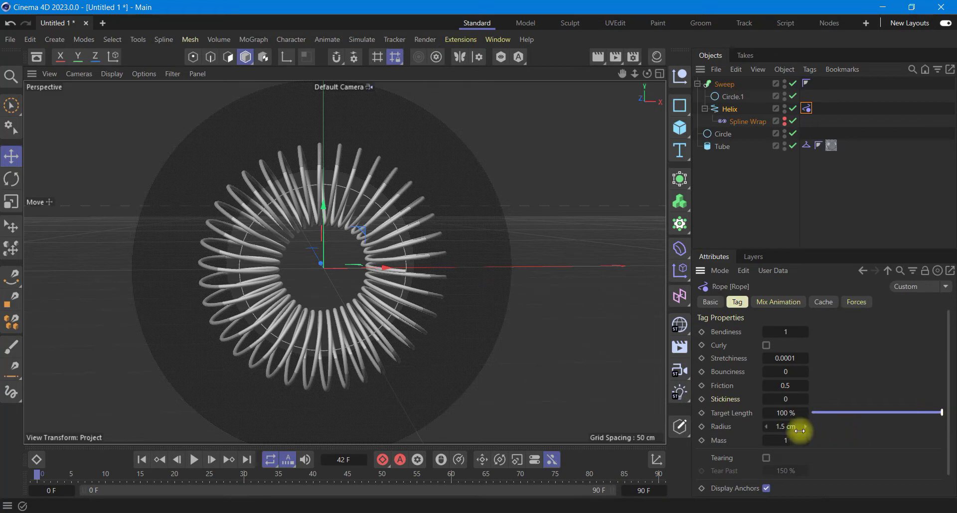
click(782, 427)
text(1)
key(Return)
click(195, 459)
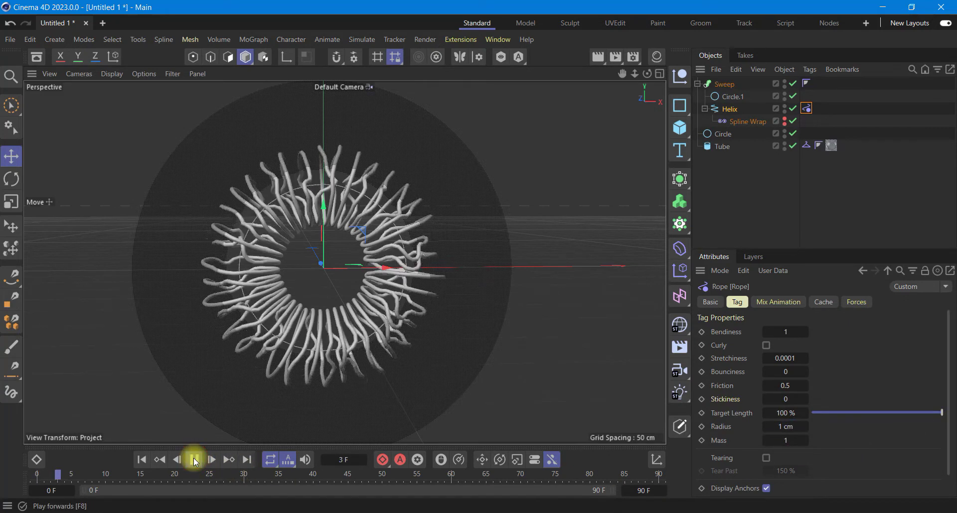
click(195, 459)
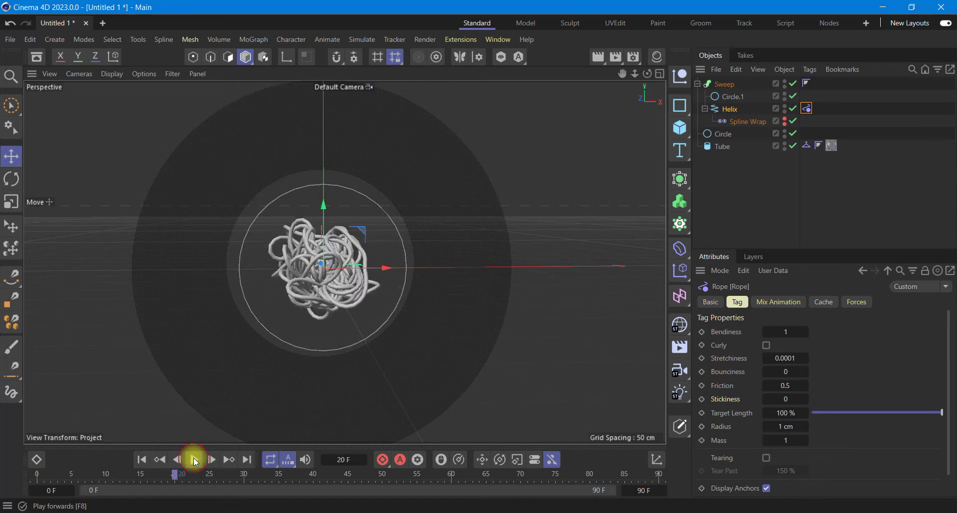
click(147, 460)
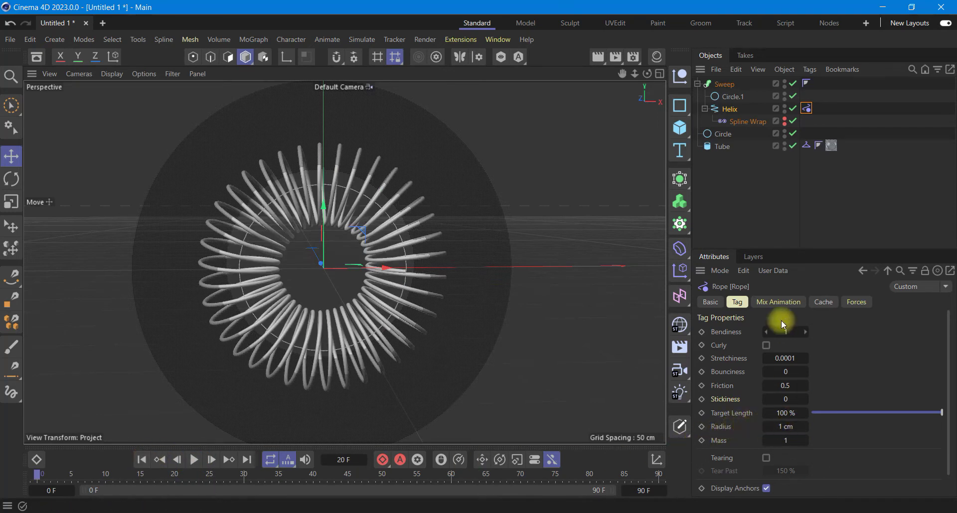
Step: Lower the Tube collider's friction to 0.28 and test the simulation, rewinding to frame 0
click(805, 144)
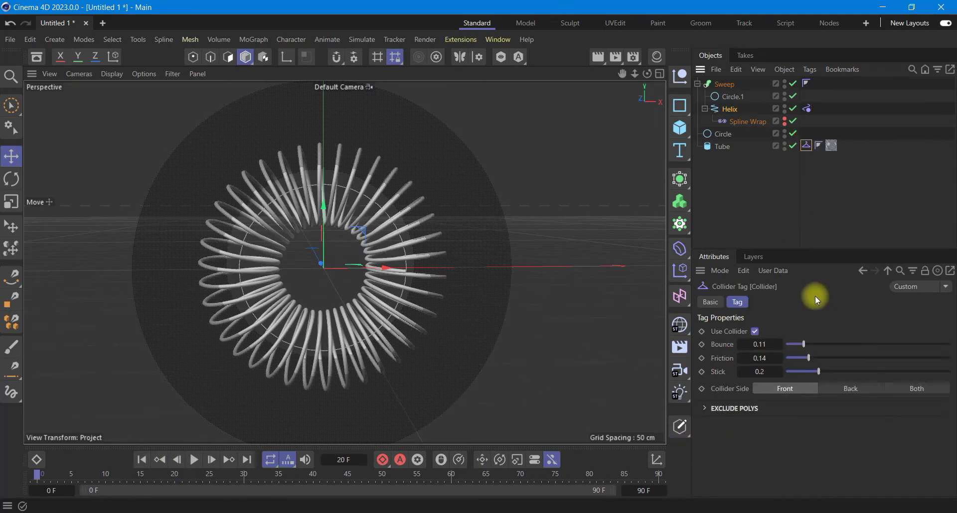
mouse_move(809, 363)
mouse_down()
mouse_move(785, 361)
mouse_move(785, 343)
mouse_up()
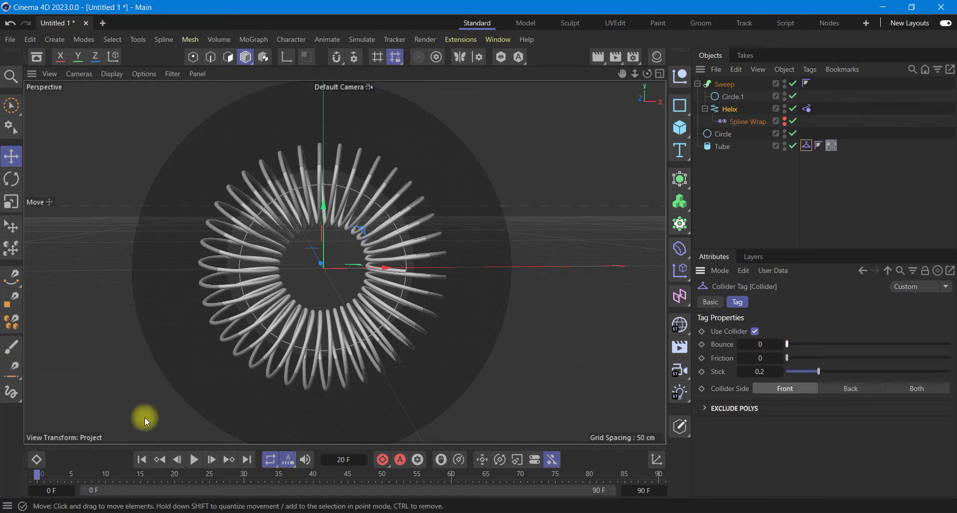
click(192, 462)
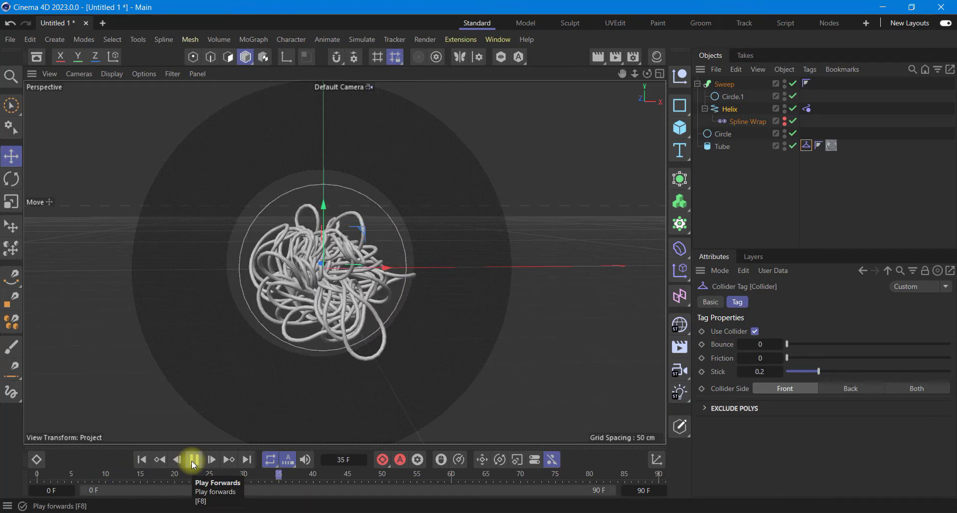
click(193, 462)
click(142, 459)
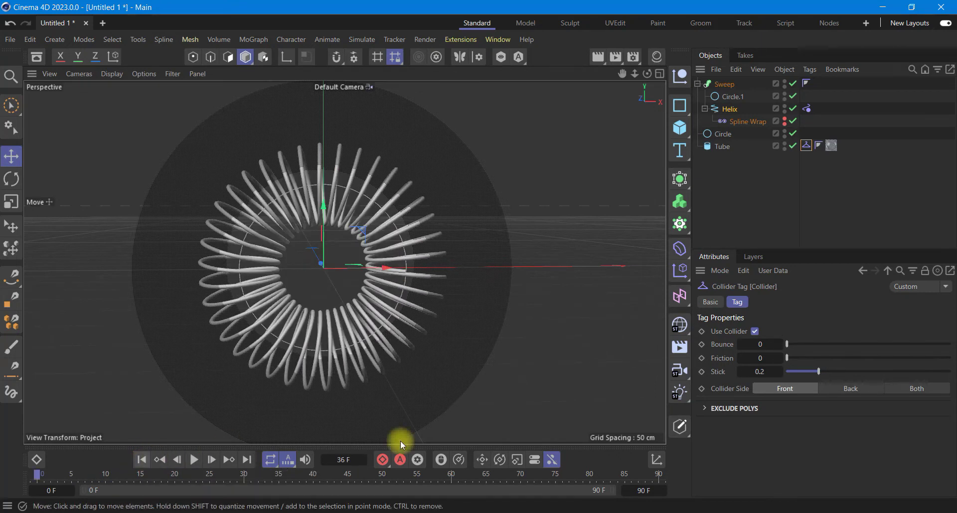
Step: Raise the collider bounce to 0.17 and stick to 0.5, then replay the simulation
click(787, 343)
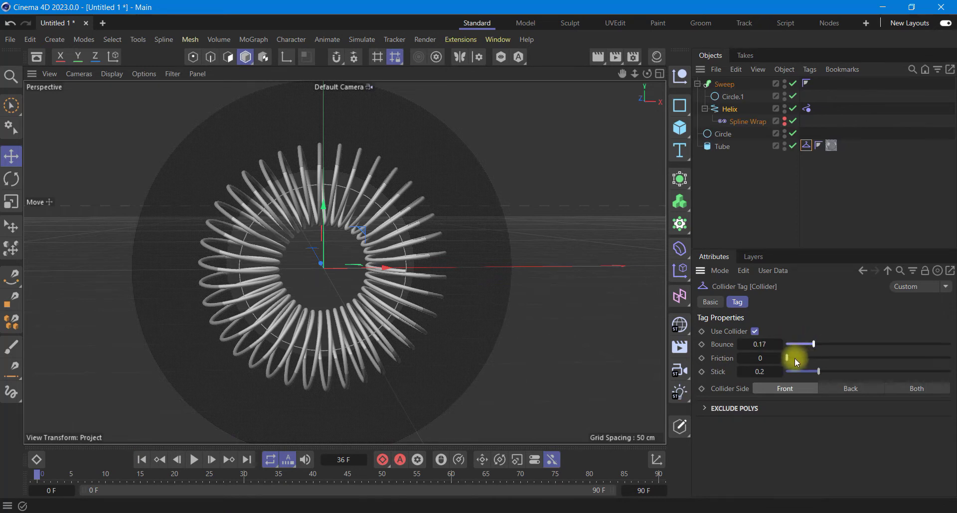
drag(817, 372, 768, 371)
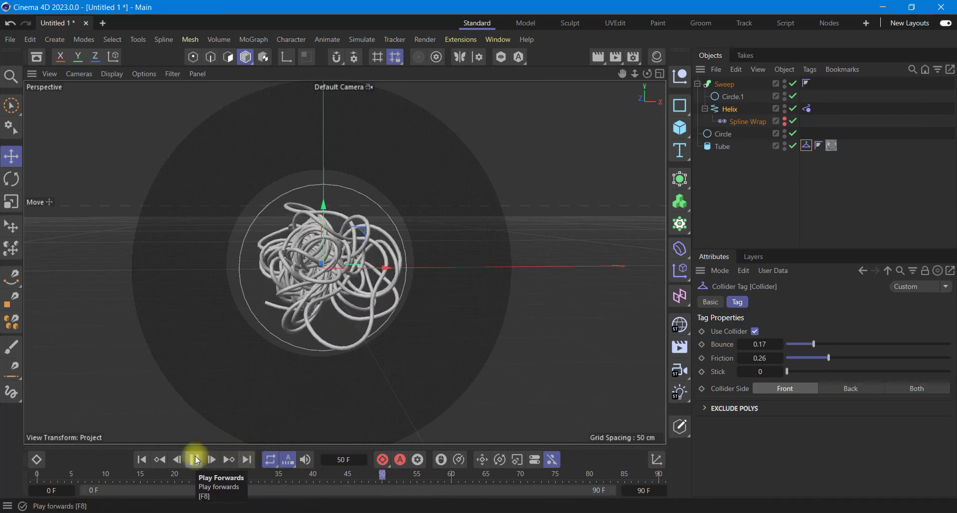
click(141, 459)
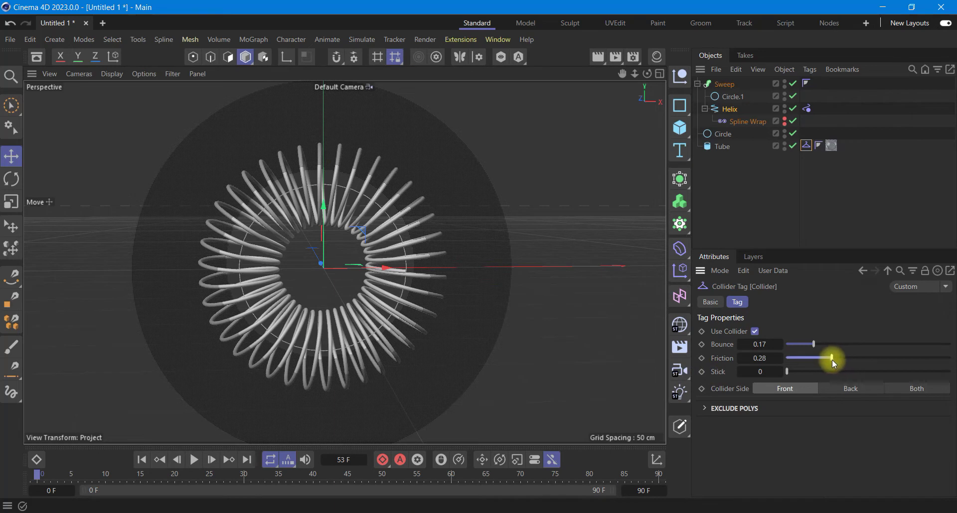
drag(788, 371, 852, 372)
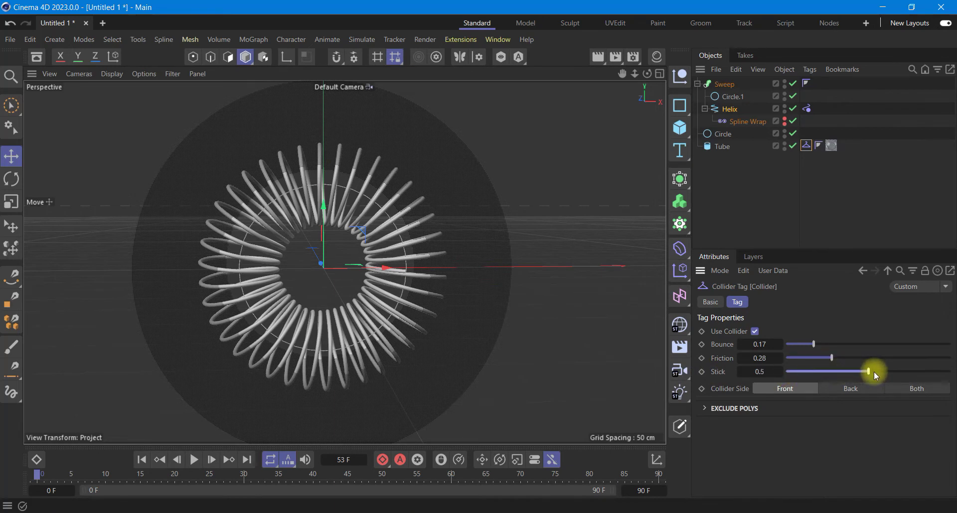
click(704, 408)
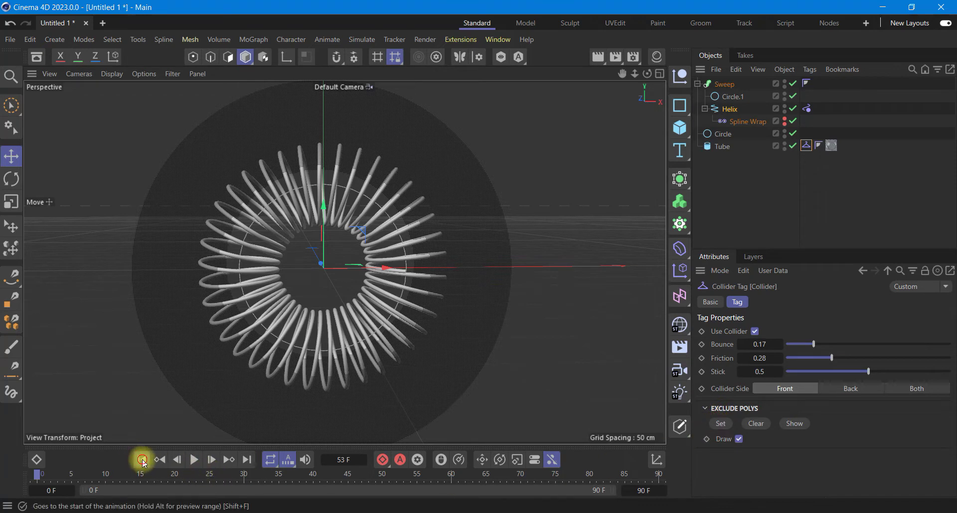
click(195, 459)
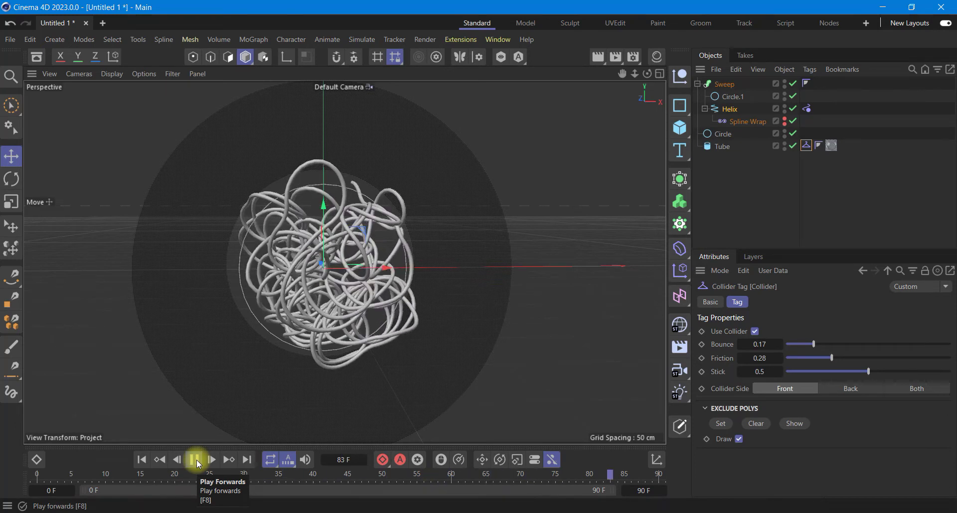
click(195, 460)
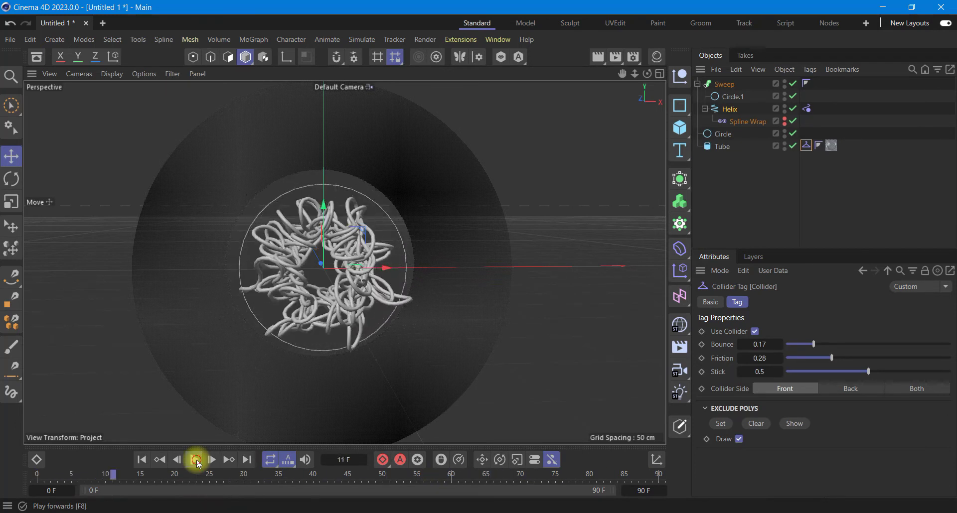
click(142, 459)
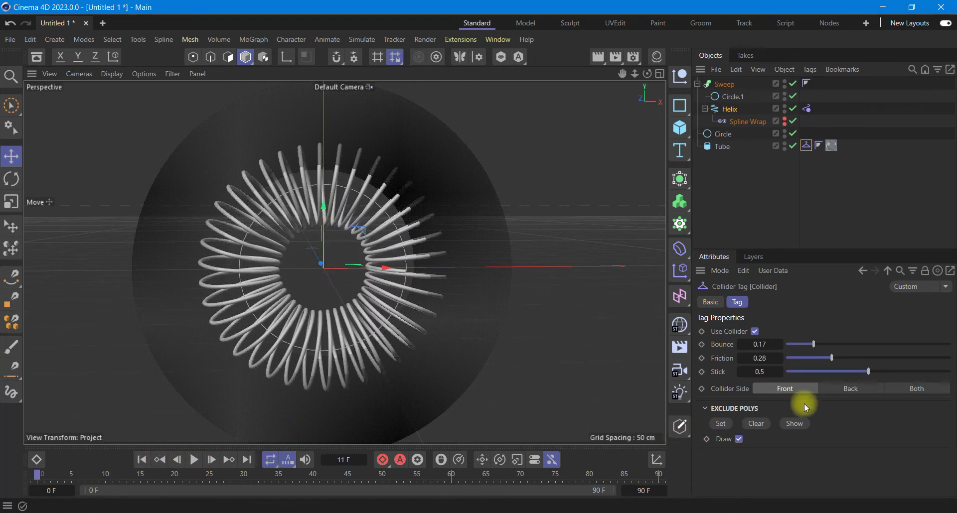
click(194, 460)
Step: Set the Tube collider to Back side with Stick 0.2 and replay from frame 0
click(848, 393)
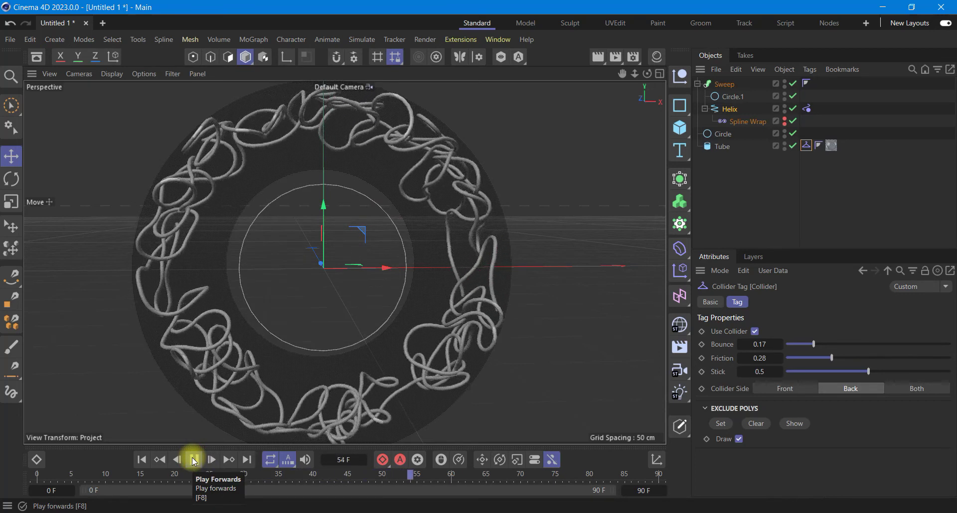
click(142, 459)
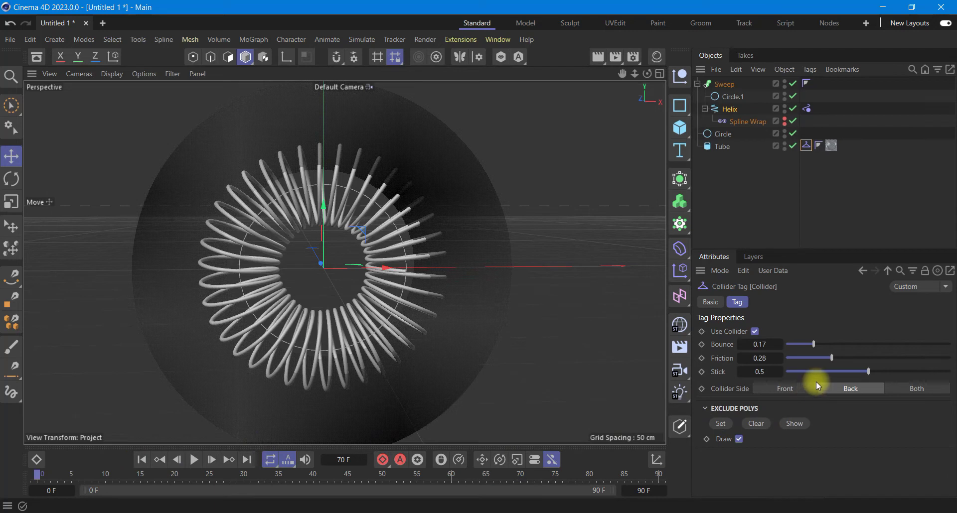
drag(868, 371, 830, 377)
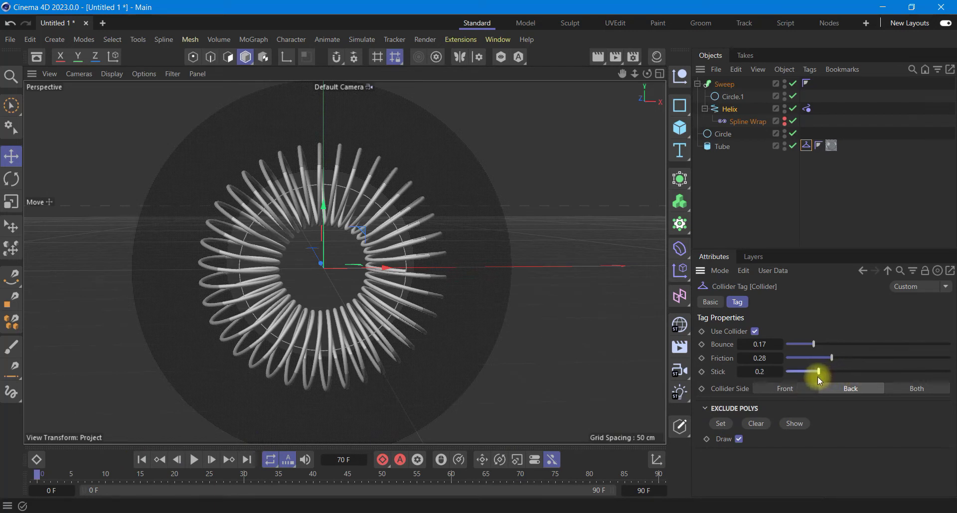
click(195, 460)
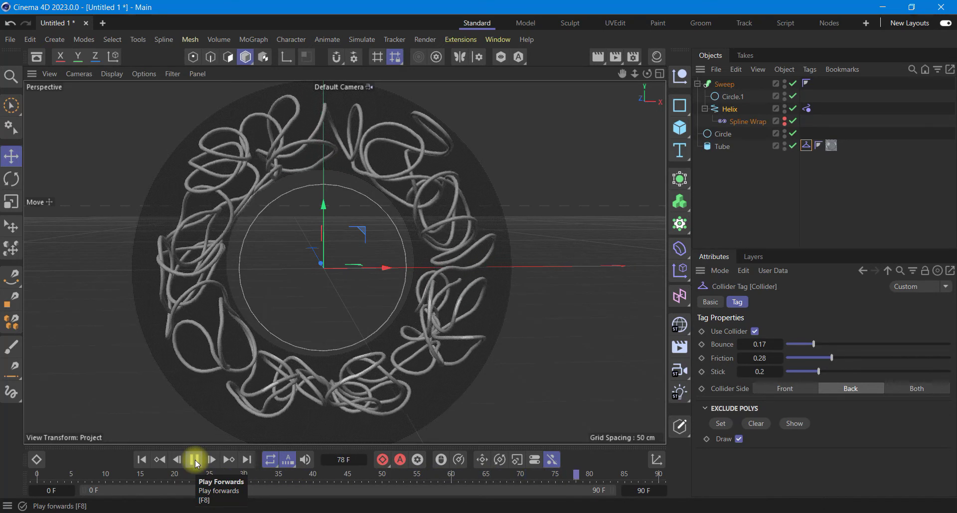
click(195, 460)
click(142, 459)
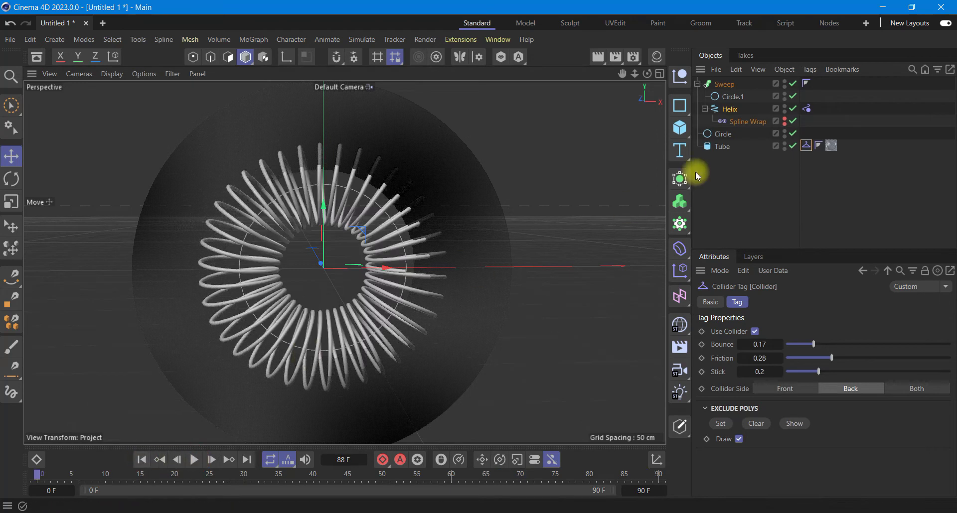
click(723, 111)
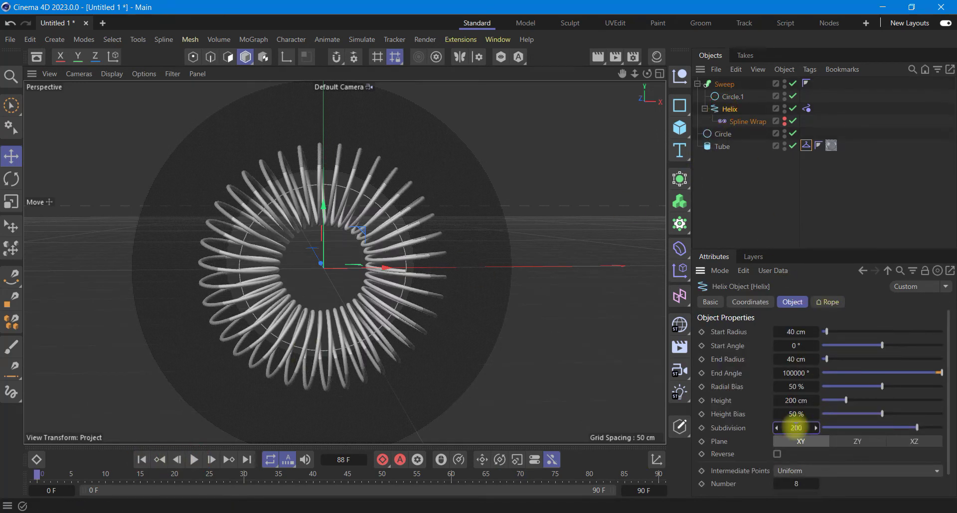
Step: Confirm Helix subdivision 200, play the denser rope simulation, and select the Sweep
key(Return)
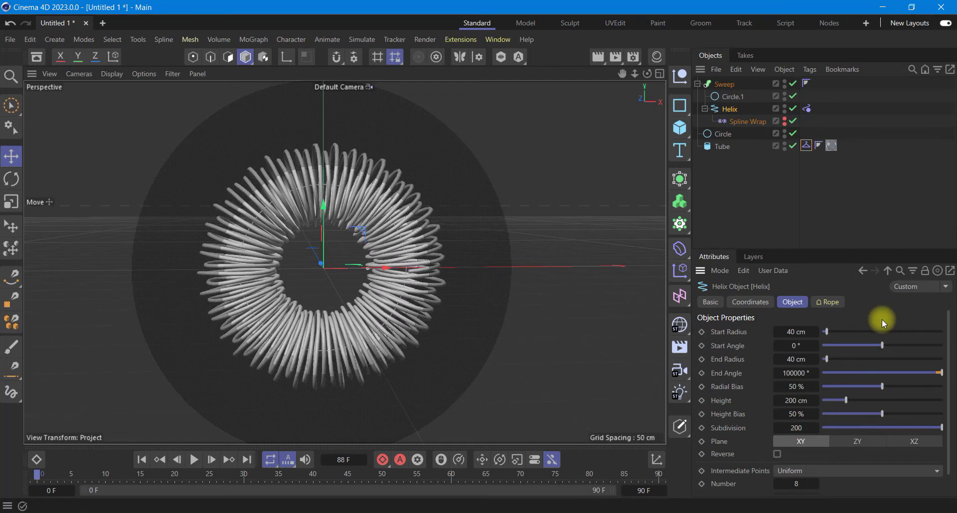
click(269, 463)
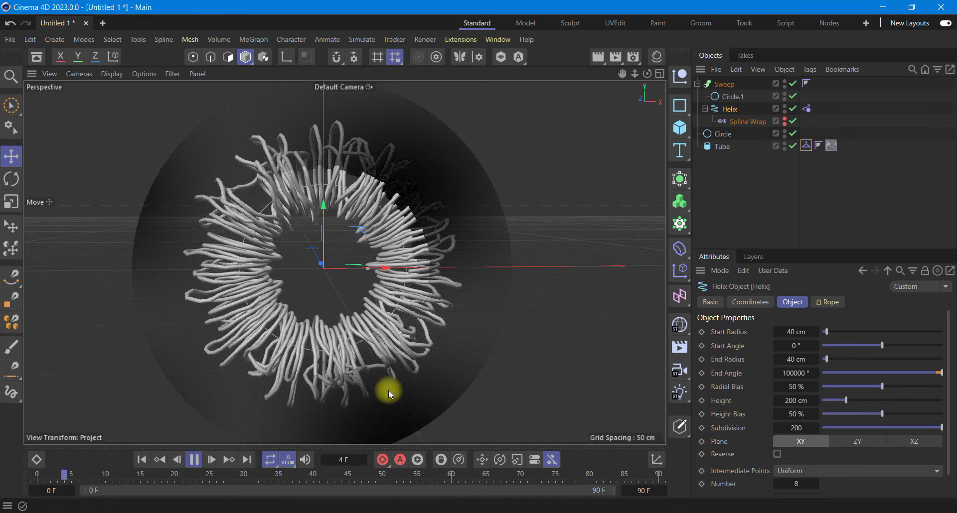
click(193, 460)
click(724, 85)
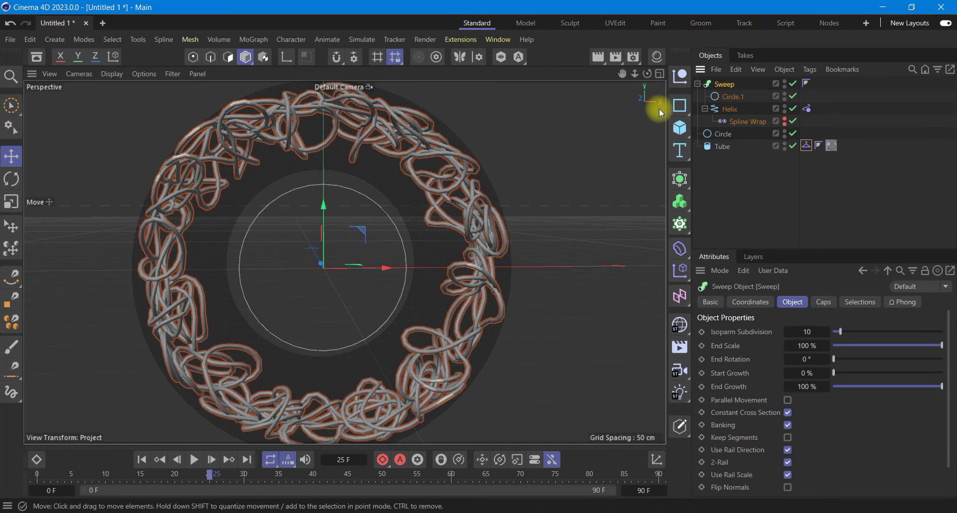
click(656, 56)
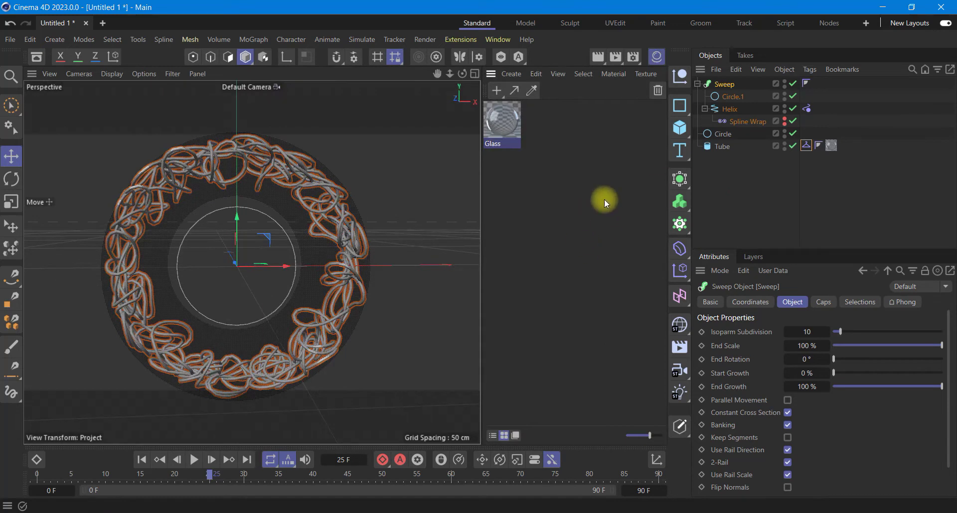
Step: Create a new material whose Color uses a 2D - V gradient with the Full Colors preset
click(720, 146)
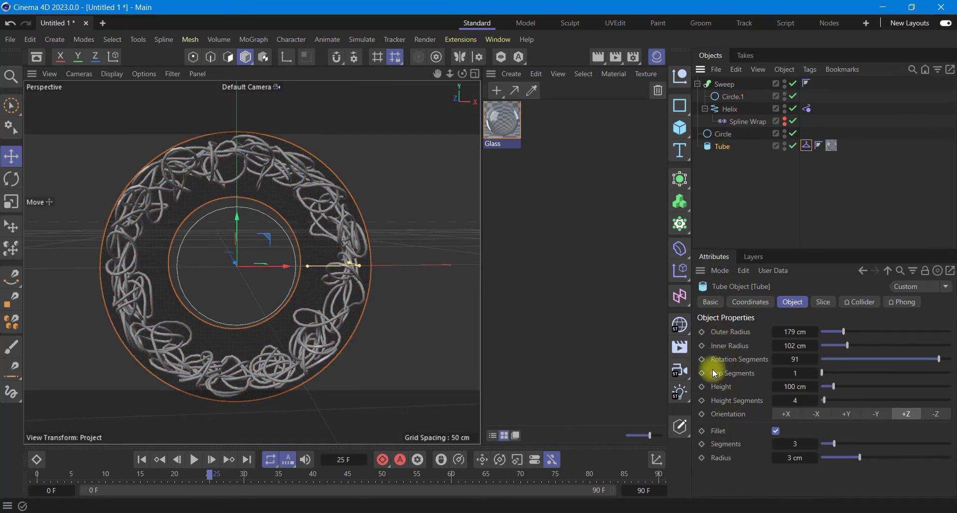
click(710, 302)
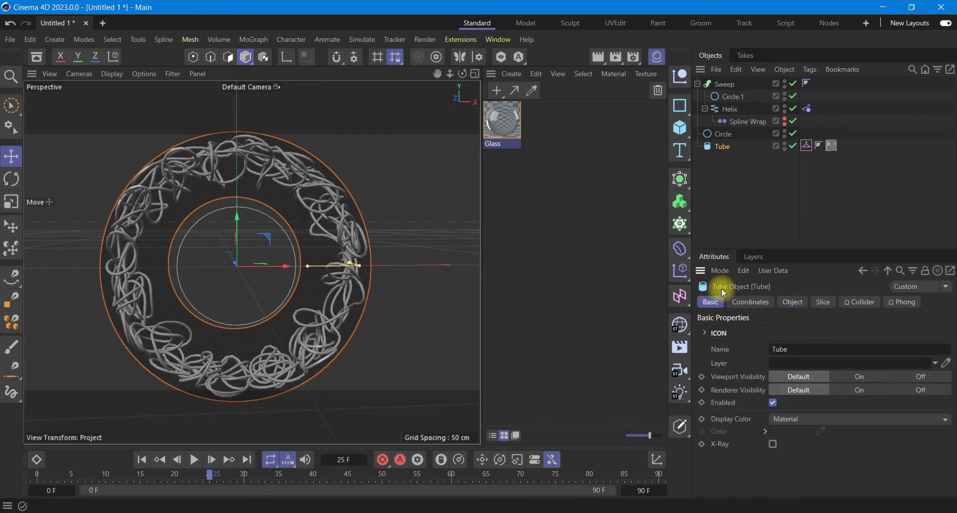
click(497, 91)
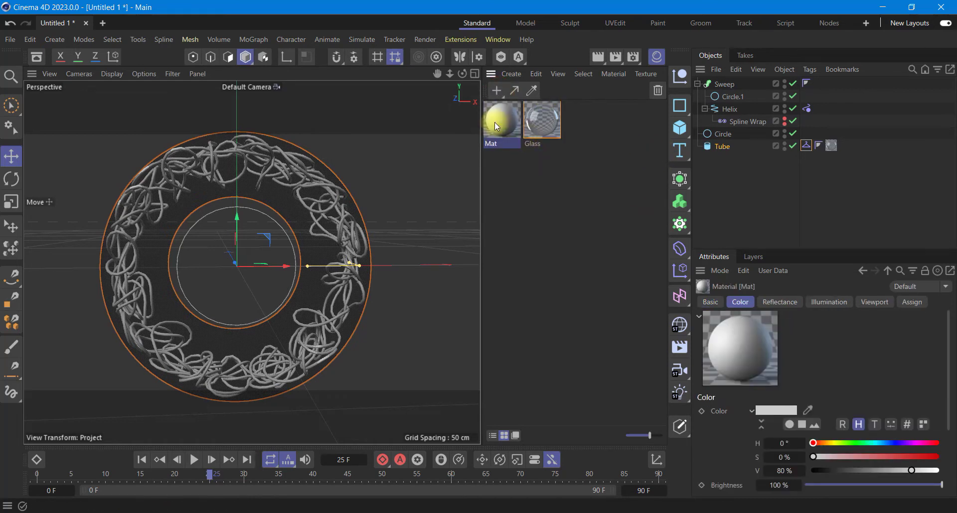
double_click(489, 123)
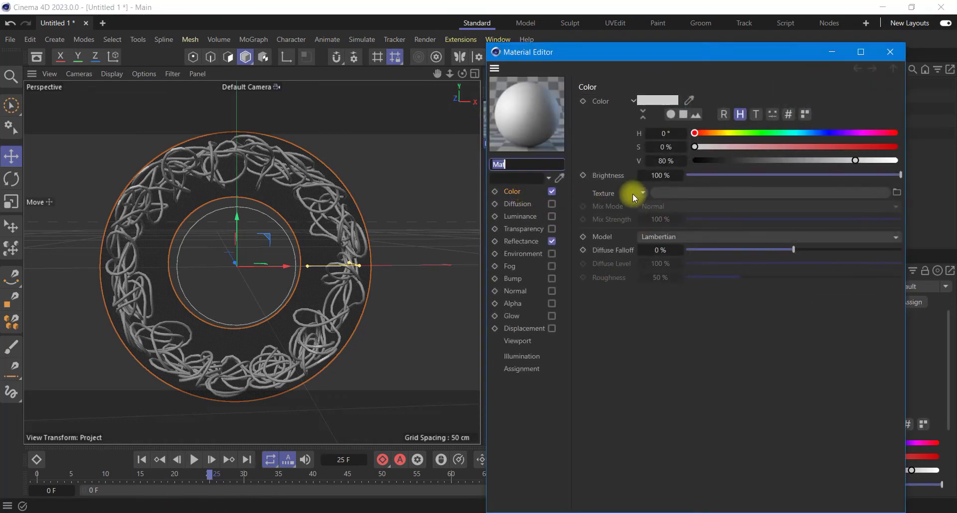
click(645, 195)
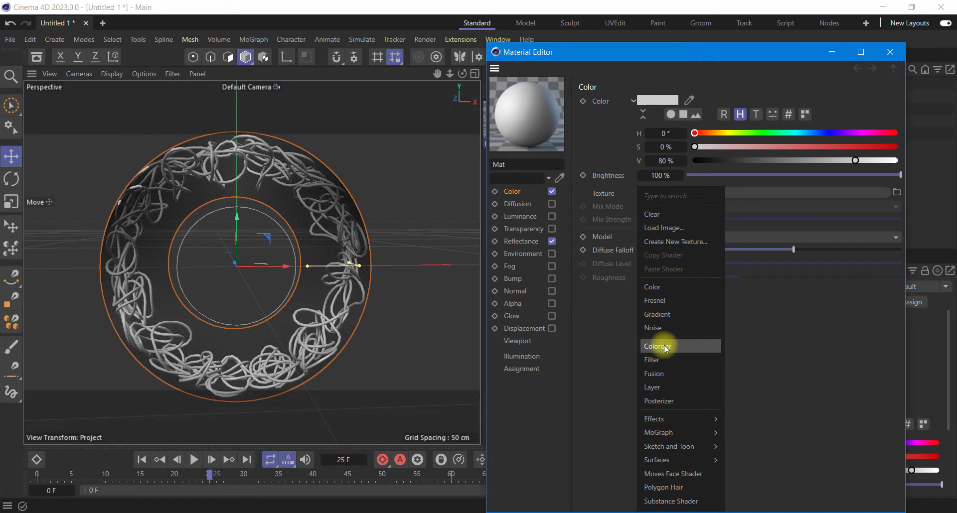
click(663, 321)
click(647, 228)
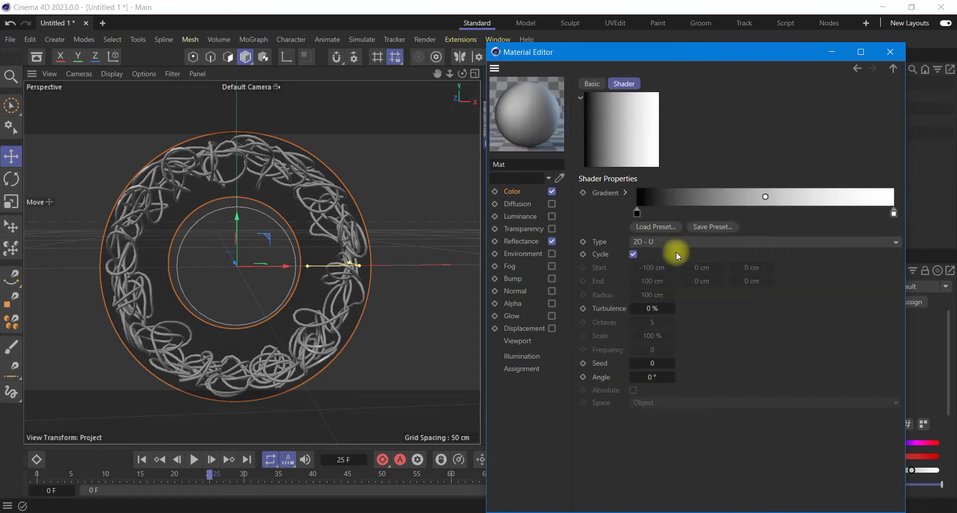
click(680, 243)
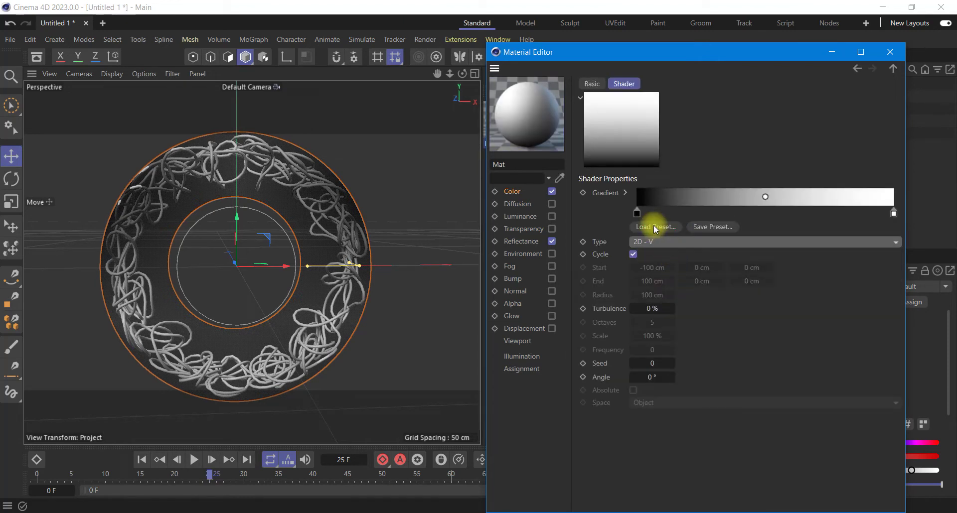
click(652, 227)
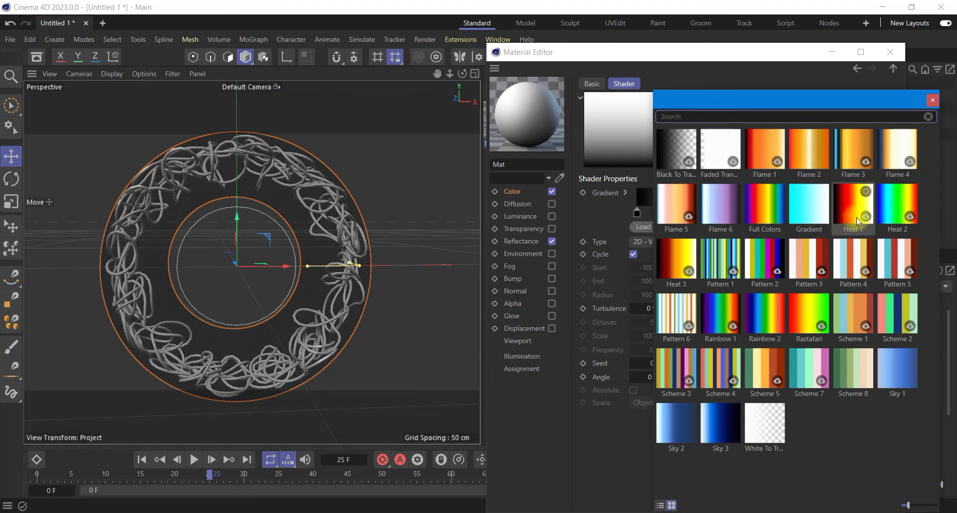
double_click(763, 207)
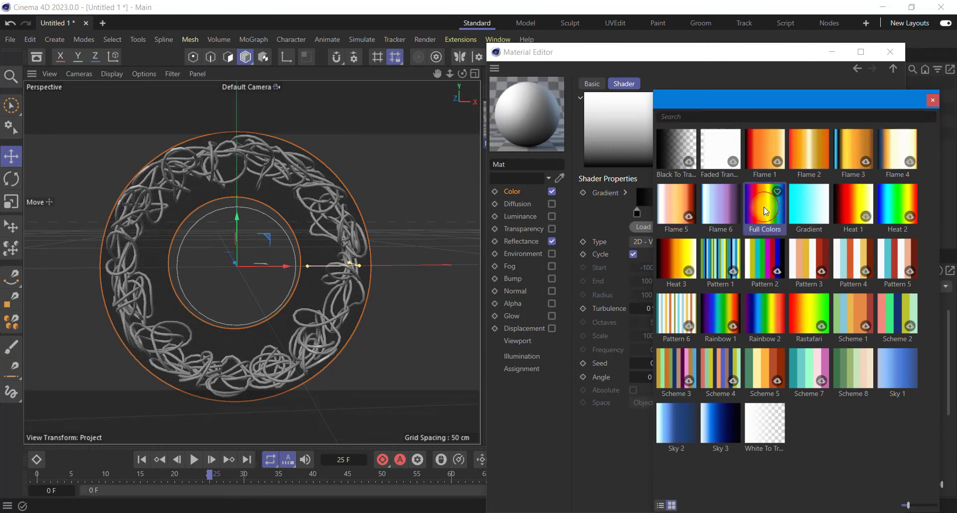
Step: Add a Beckmann reflectance layer with Additive attenuation and close the material editor
click(521, 241)
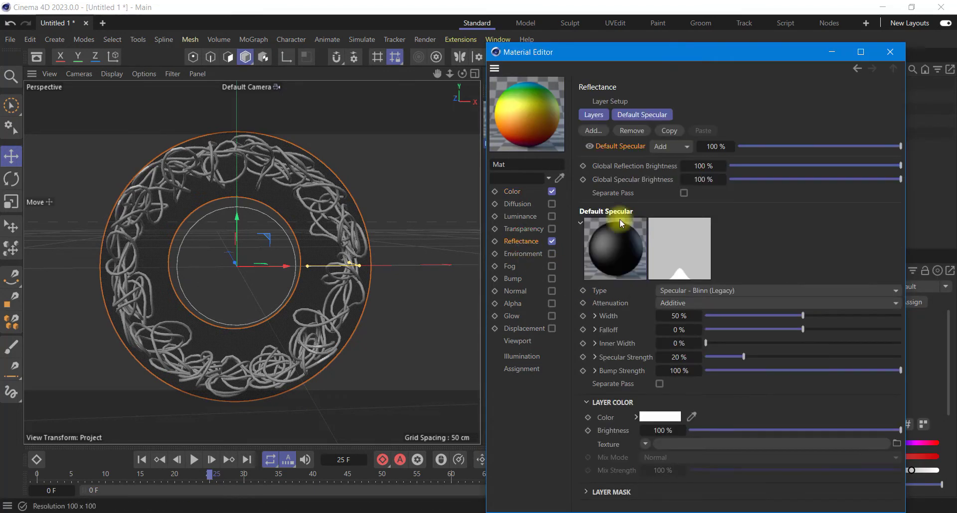
click(593, 132)
click(623, 147)
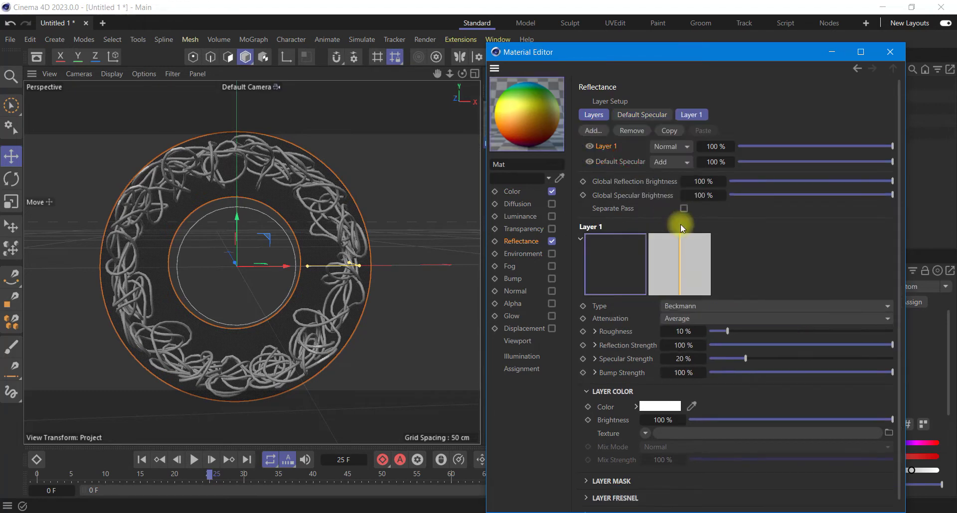
click(694, 323)
click(690, 362)
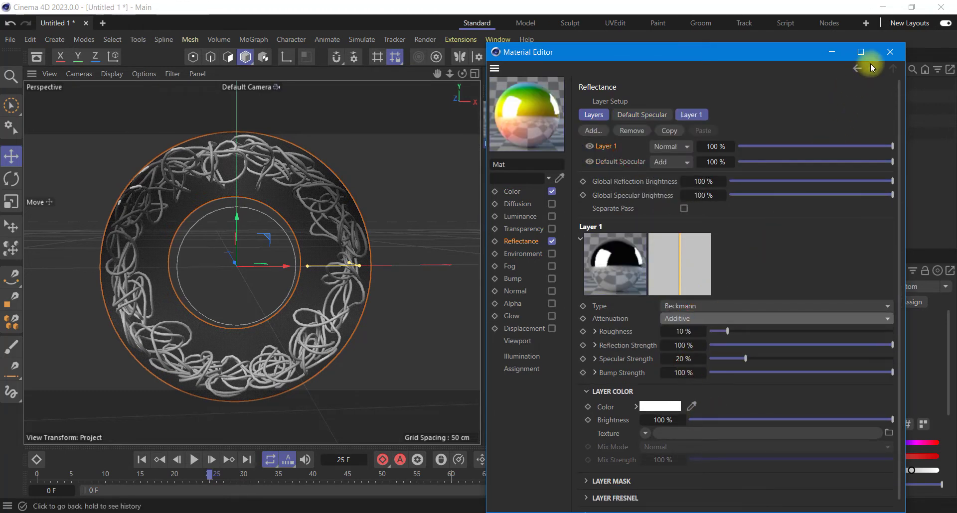
click(889, 52)
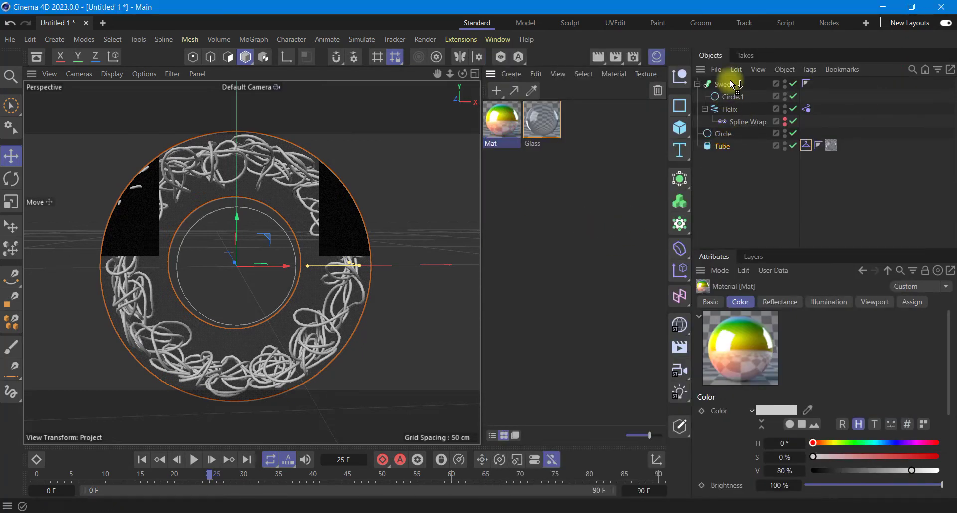
Step: Drag Mat onto the Sweep rope, then replay the simulation from frame 0
drag(730, 85, 731, 85)
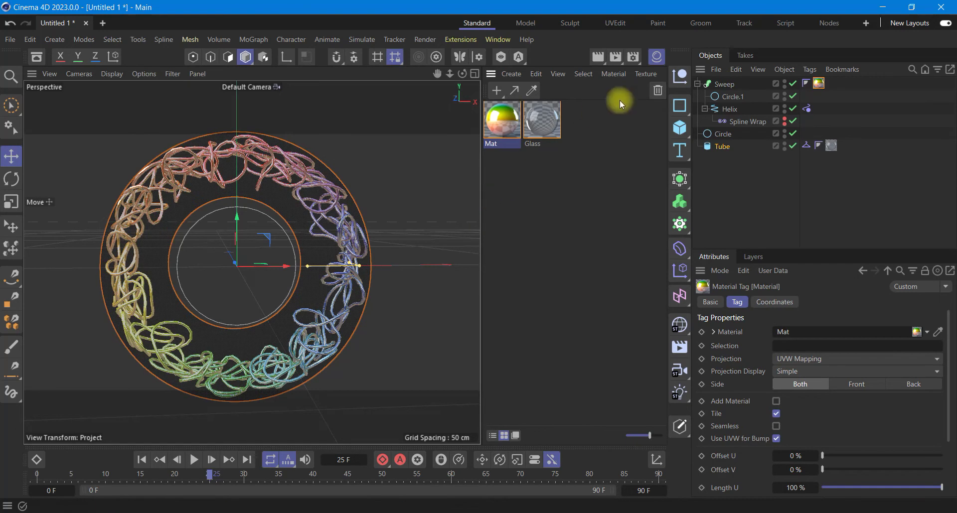
click(656, 57)
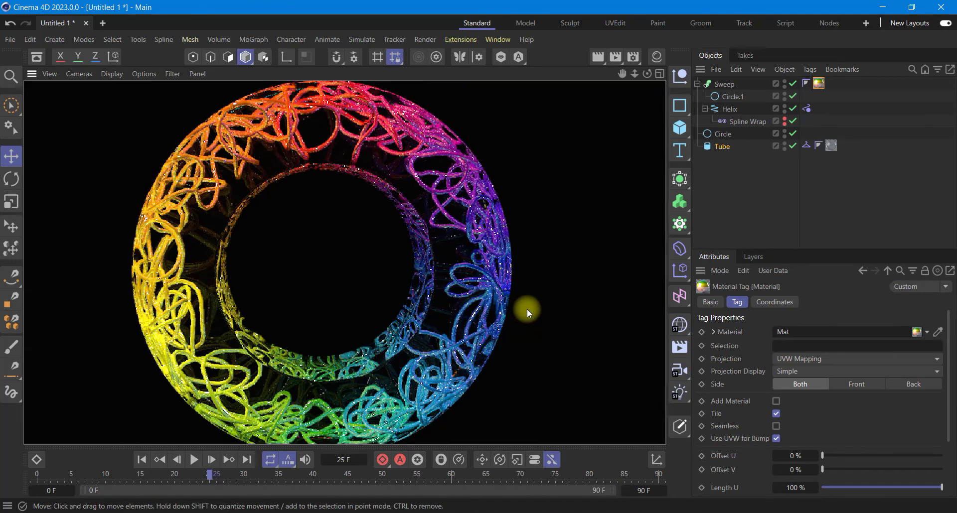
scroll(527, 309, down, 3)
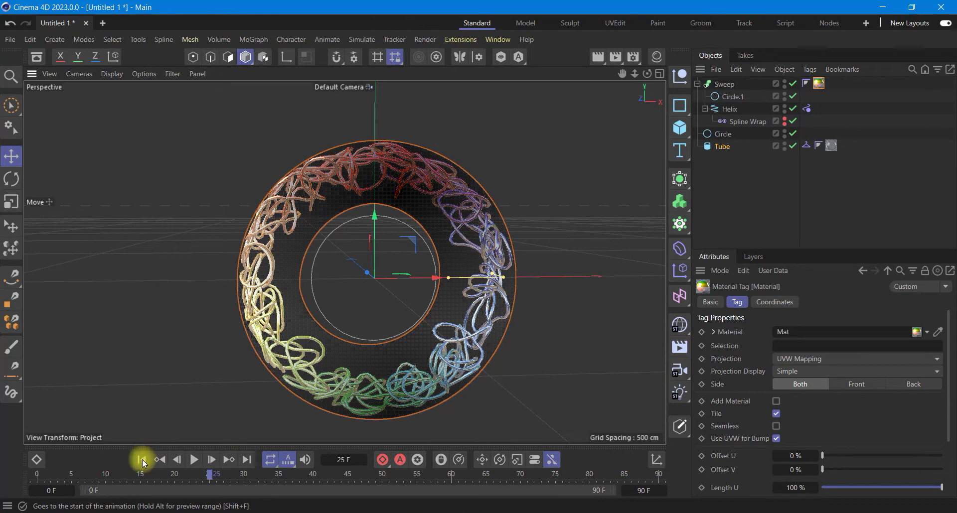
click(142, 460)
click(195, 460)
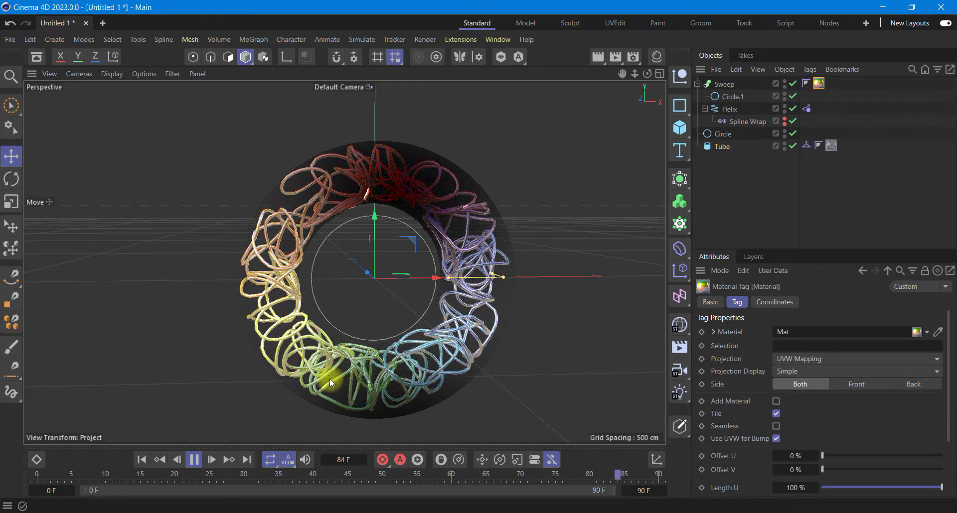
click(194, 459)
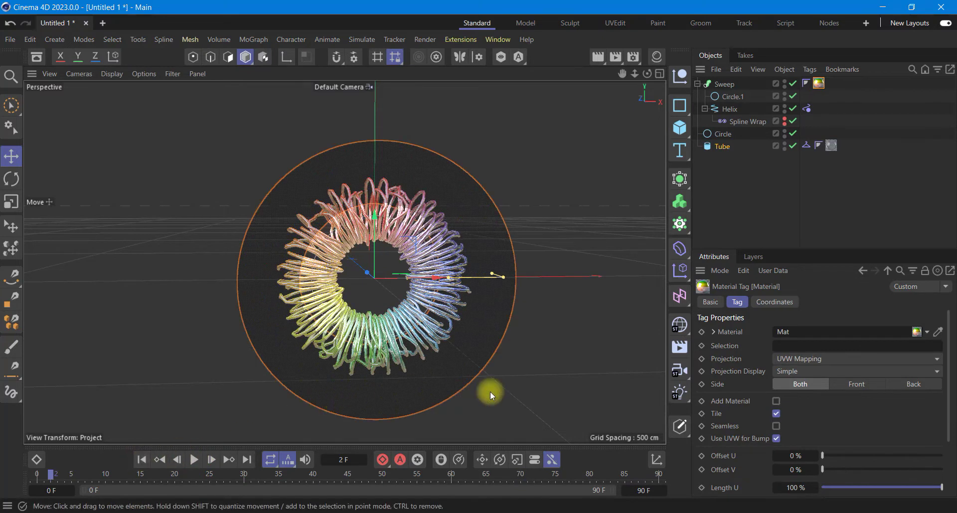
Step: Change the Tube collider's Collider Side setting and test-play the rope simulation
click(807, 108)
click(805, 145)
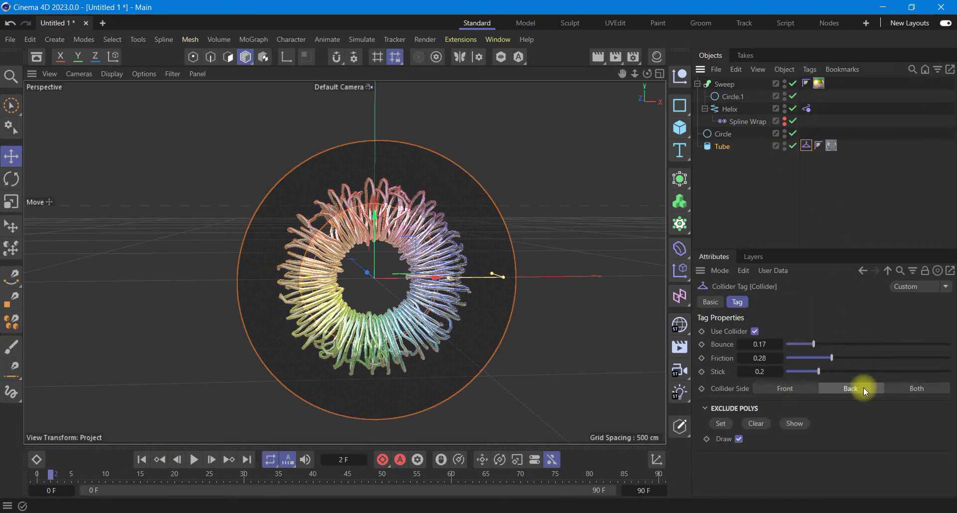
click(932, 389)
click(194, 459)
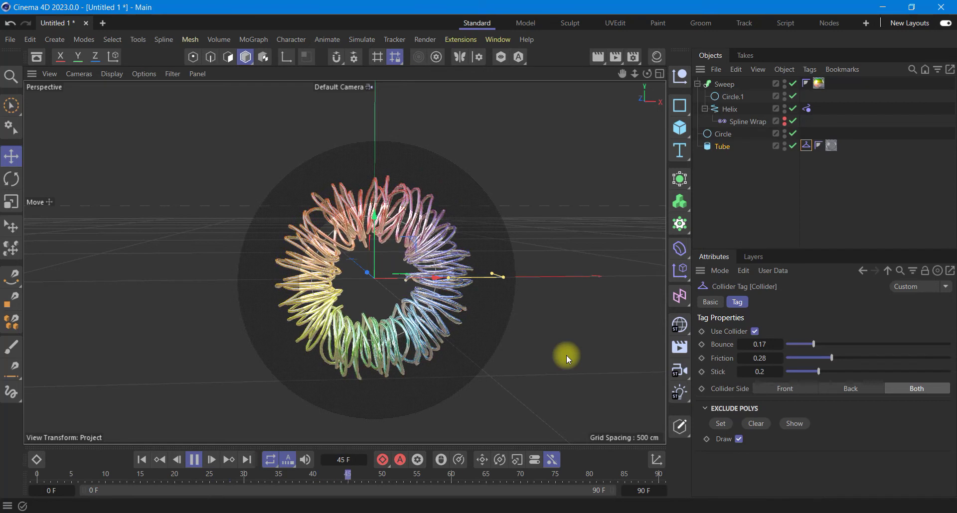
click(193, 459)
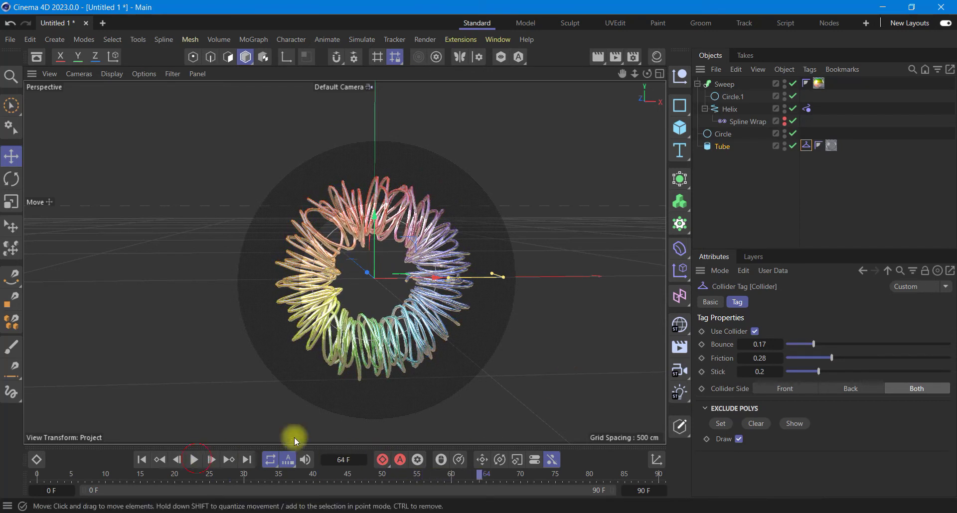
Step: Raise collider friction to 0.51, replay to frame 68, and render it to the Picture Viewer
drag(845, 347, 868, 358)
click(142, 463)
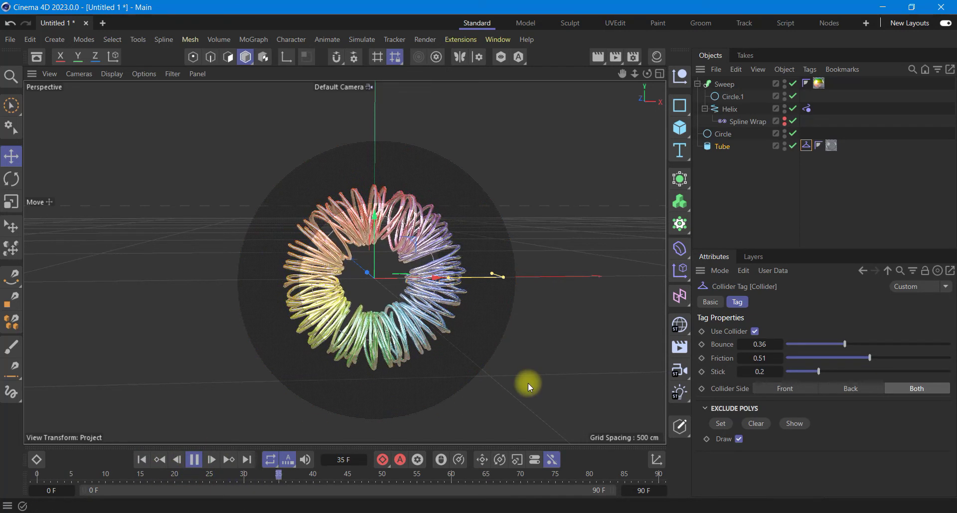
click(194, 459)
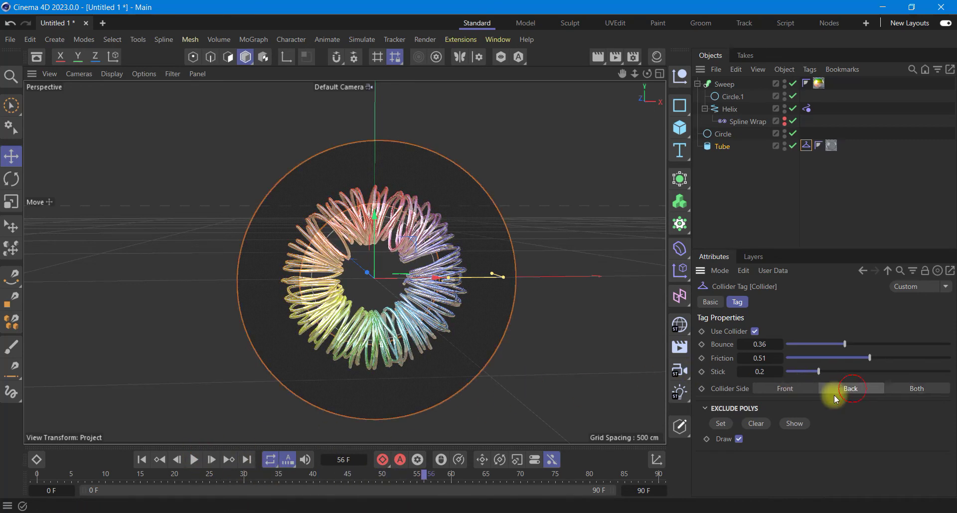
click(141, 460)
click(192, 467)
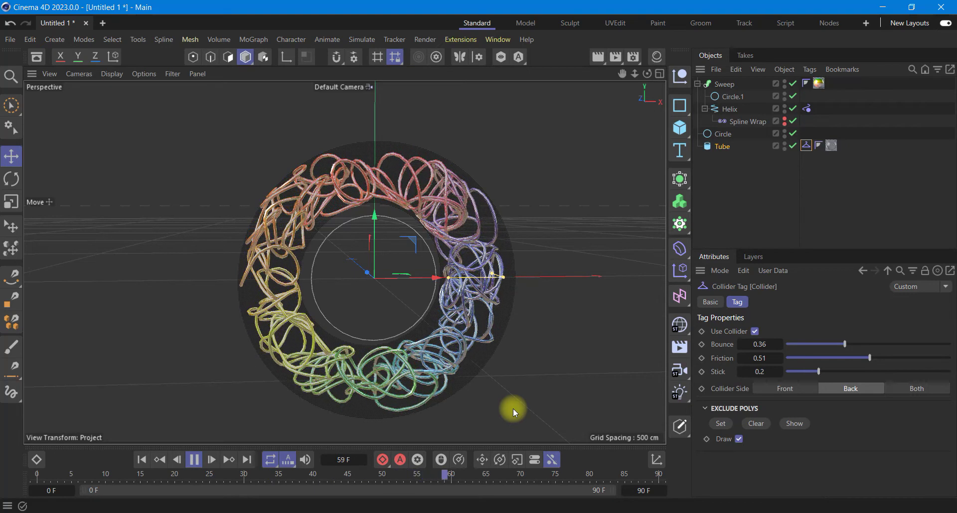
click(193, 460)
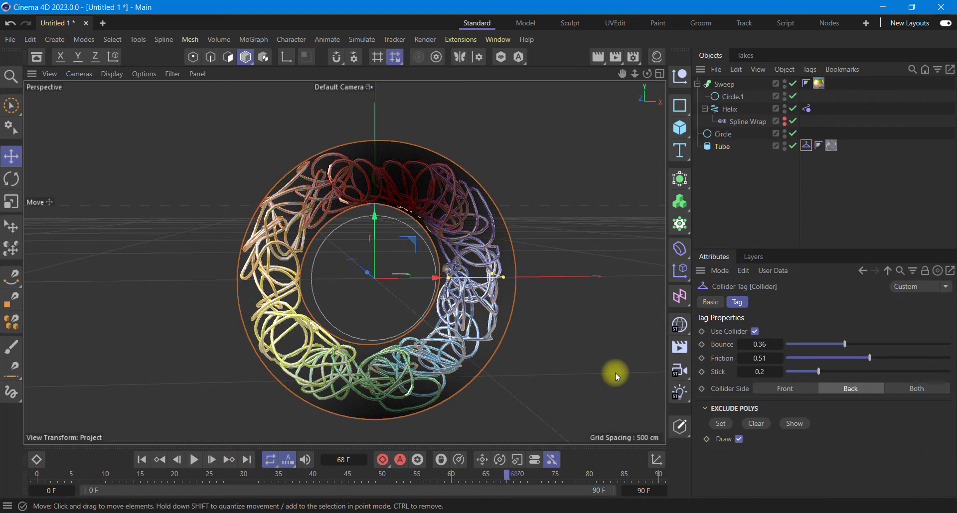
click(615, 56)
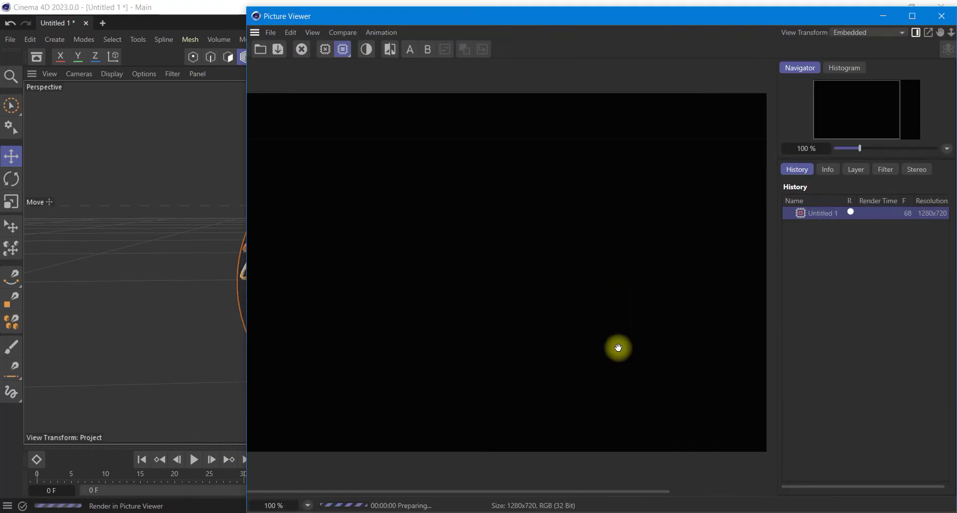